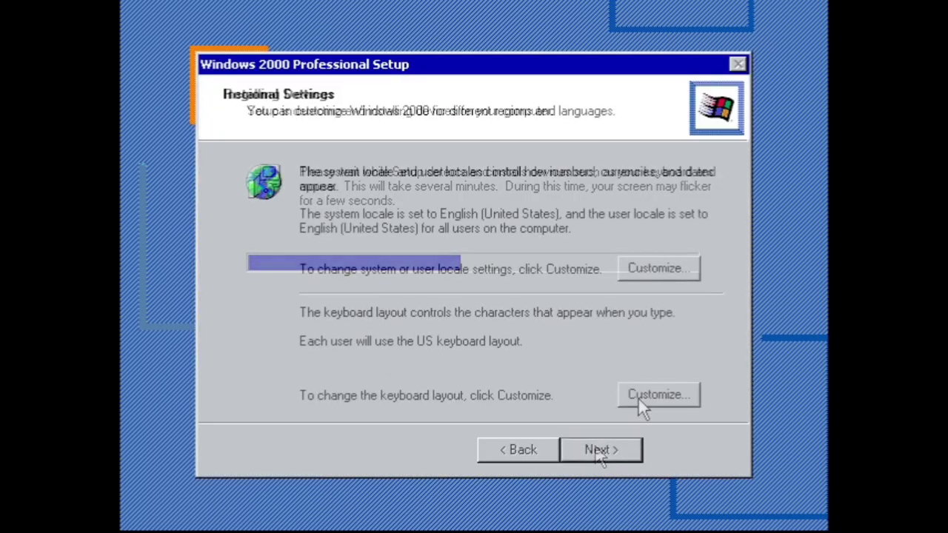
- Add the Latin American keyboard layout for English (United States) as an input locale and continue Windows setup
{"action": "left_click", "coordinate": [637, 397]}
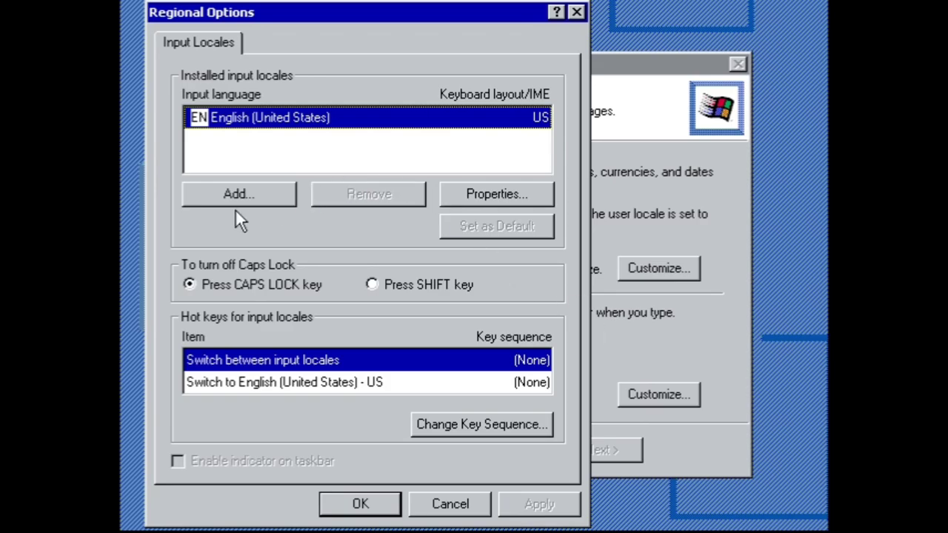
{"action": "left_click", "coordinate": [232, 190]}
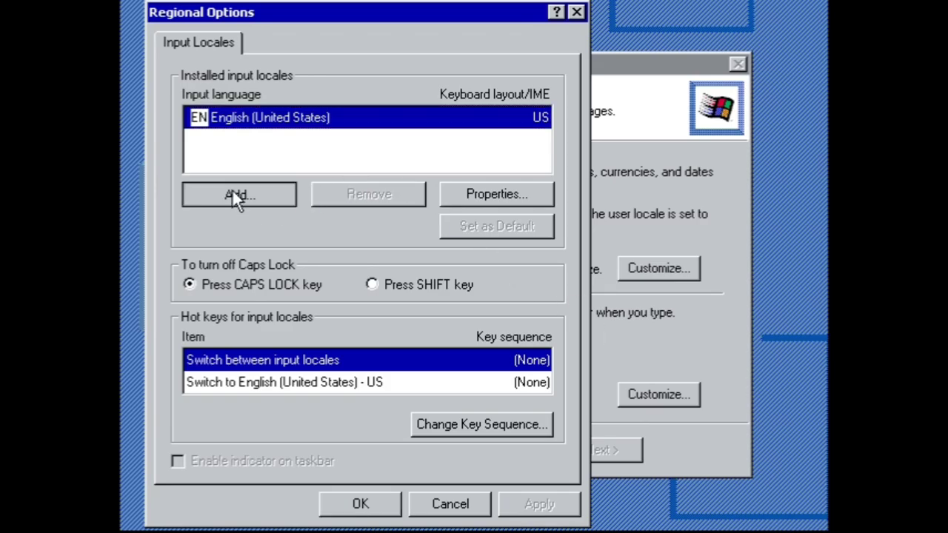
{"action": "left_click", "coordinate": [534, 181]}
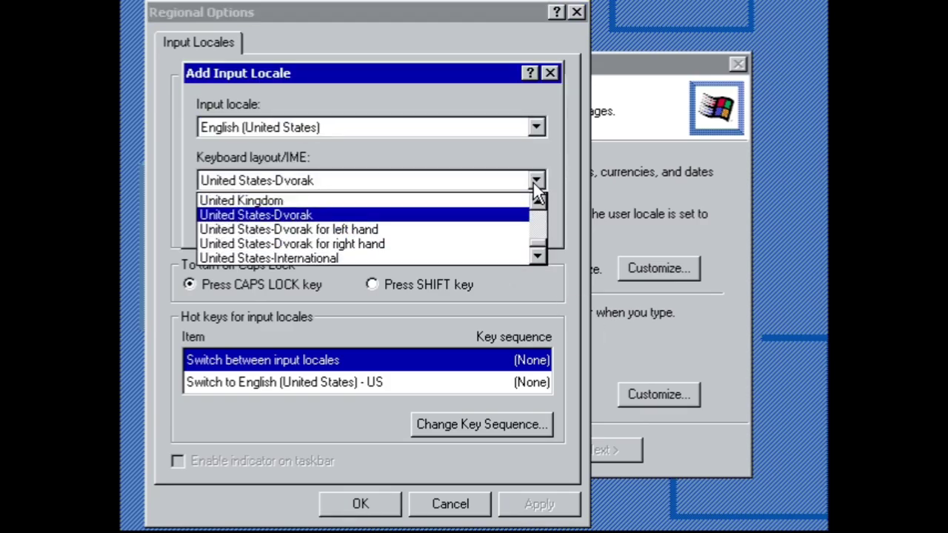
{"action": "left_click_drag", "start_coordinate": [542, 204], "coordinate": [539, 204]}
{"action": "left_click_drag", "start_coordinate": [546, 262], "coordinate": [545, 262]}
{"action": "left_click", "coordinate": [277, 231]}
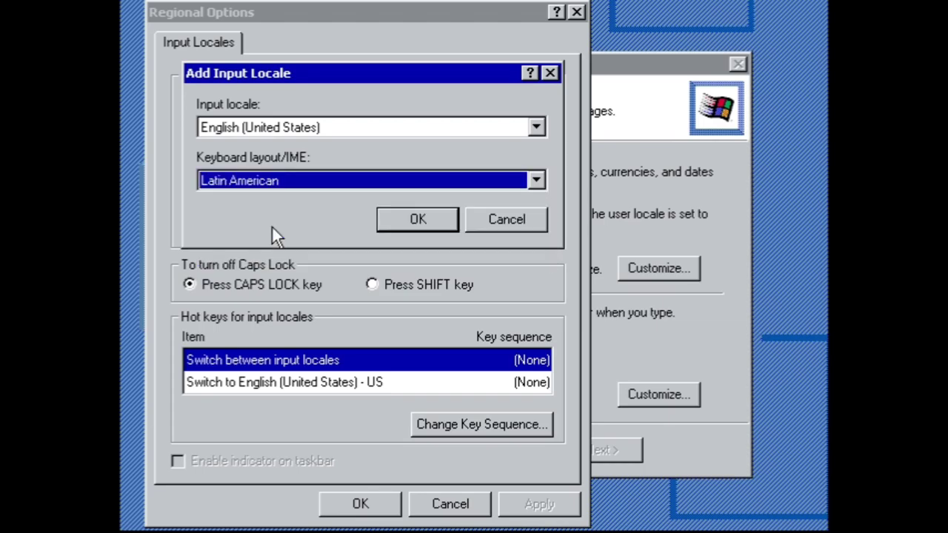
{"action": "left_click", "coordinate": [418, 220]}
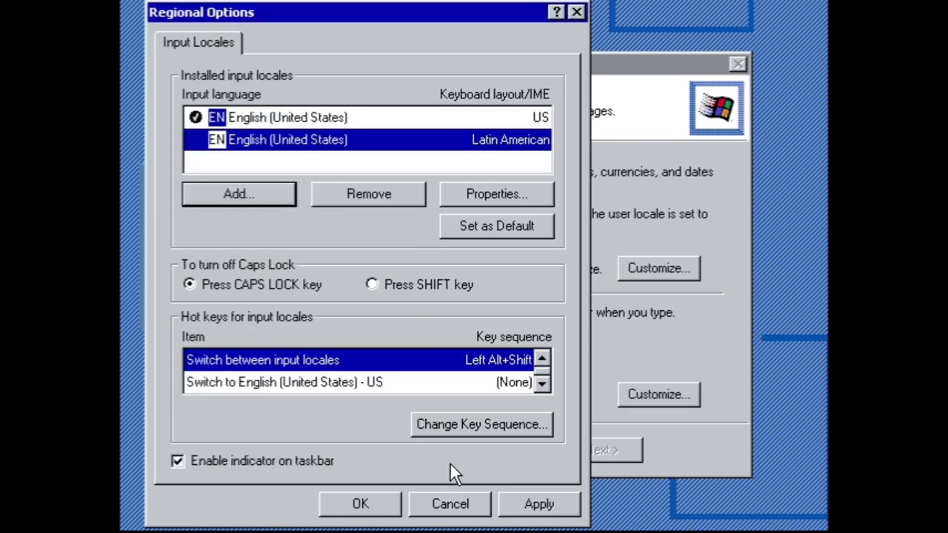
{"action": "left_click", "coordinate": [373, 507]}
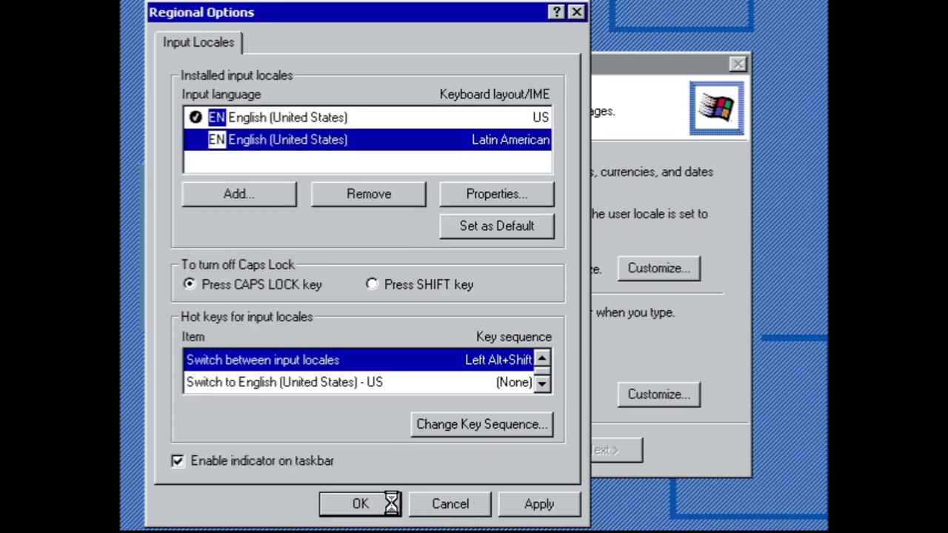
{"action": "left_click", "coordinate": [621, 447]}
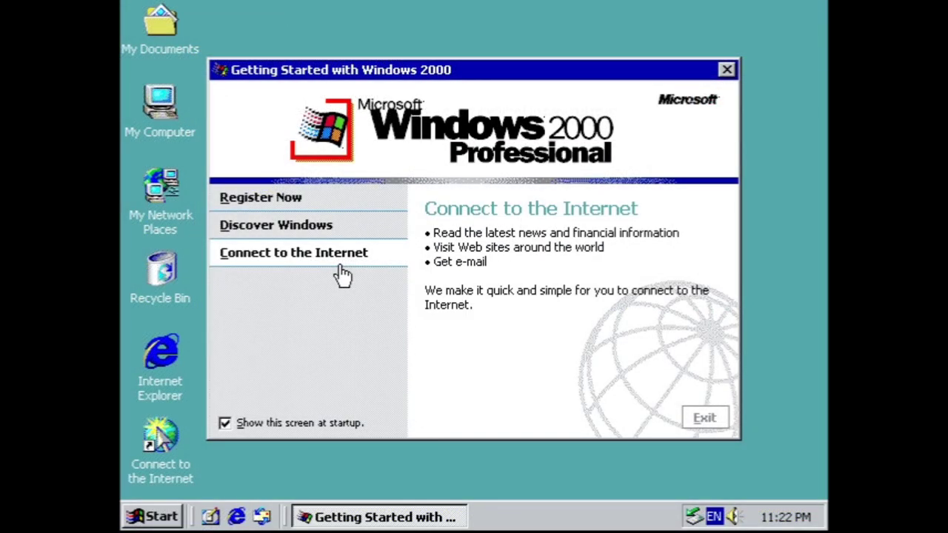
- Set up the Internet connection manually through a local area network (LAN), without creating an Internet mail account
{"action": "left_click", "coordinate": [342, 269]}
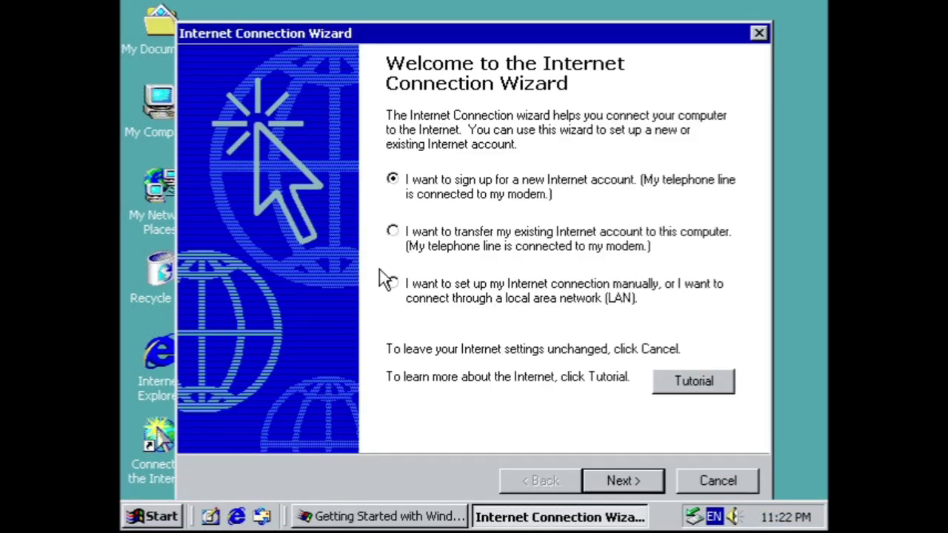
{"action": "left_click", "coordinate": [392, 285]}
{"action": "left_click", "coordinate": [624, 480]}
{"action": "left_click", "coordinate": [364, 301]}
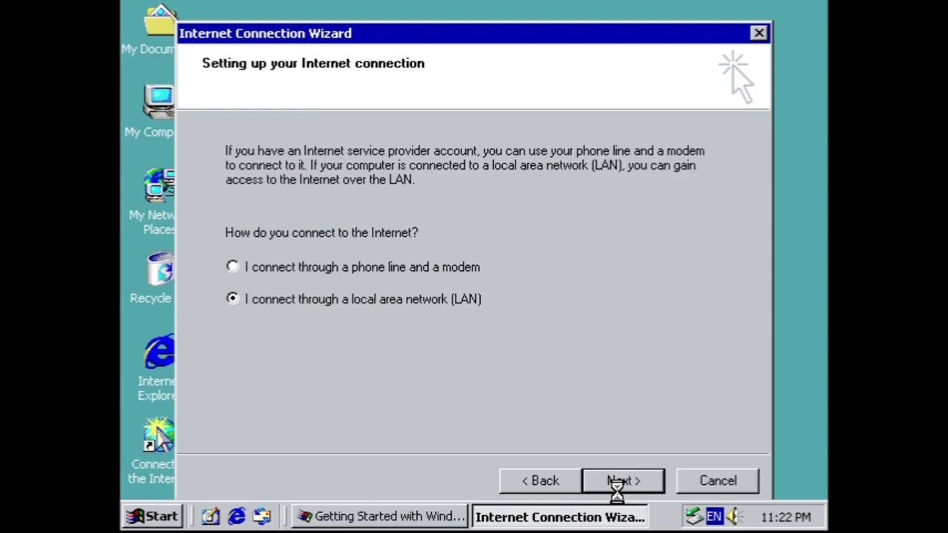
{"action": "left_click", "coordinate": [618, 489]}
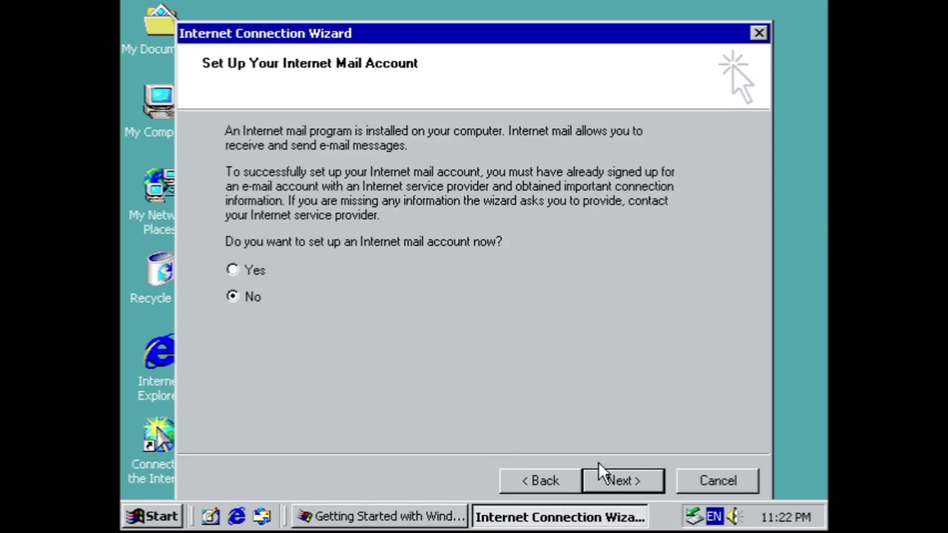
{"action": "left_click", "coordinate": [603, 479]}
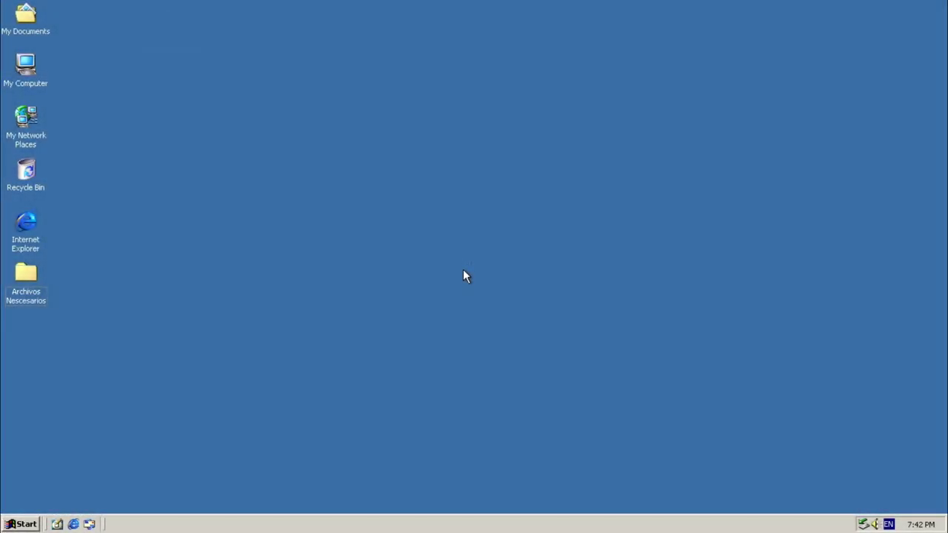
- Open the Archivos Nescesarios folder on the desktop and arrange its icons by name
{"action": "double_click", "coordinate": [26, 276]}
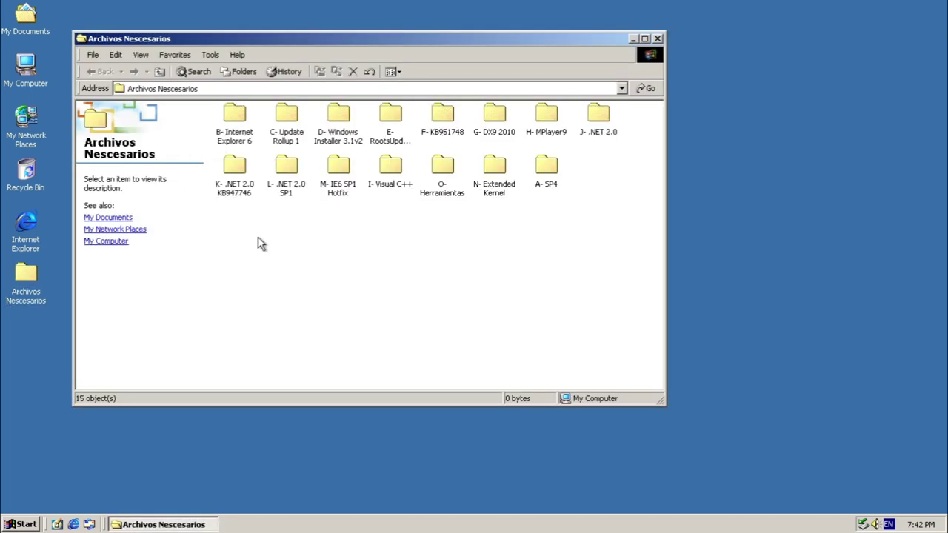
{"action": "right_click", "coordinate": [260, 242]}
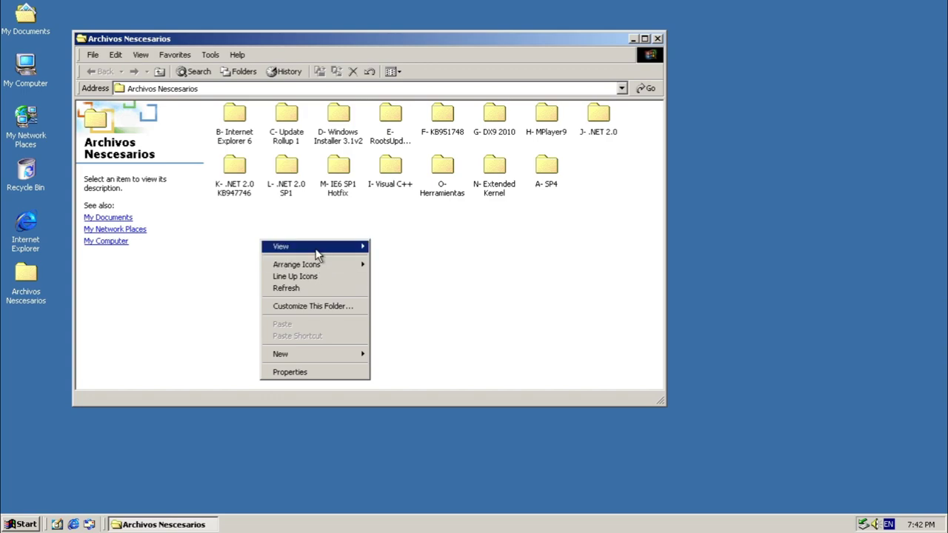
{"action": "mouse_move", "coordinate": [311, 264]}
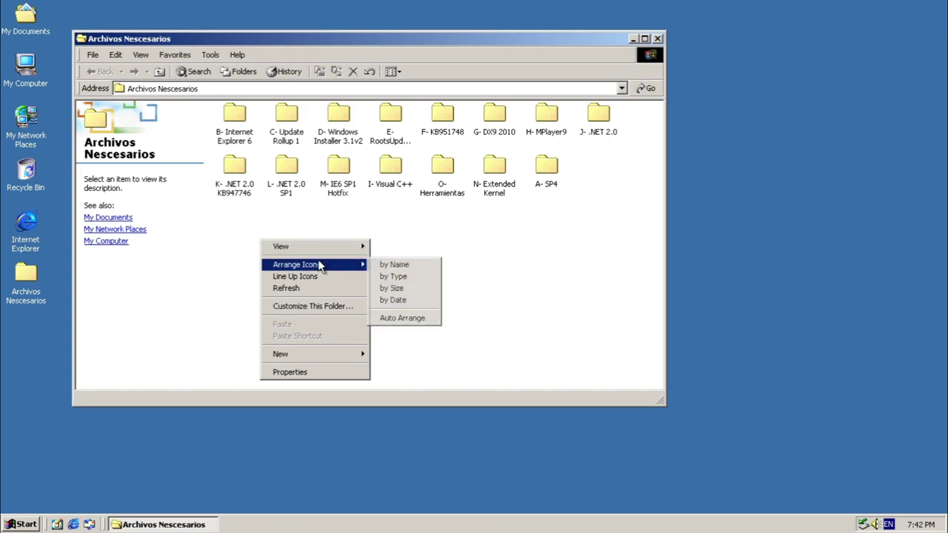
{"action": "left_click", "coordinate": [403, 265]}
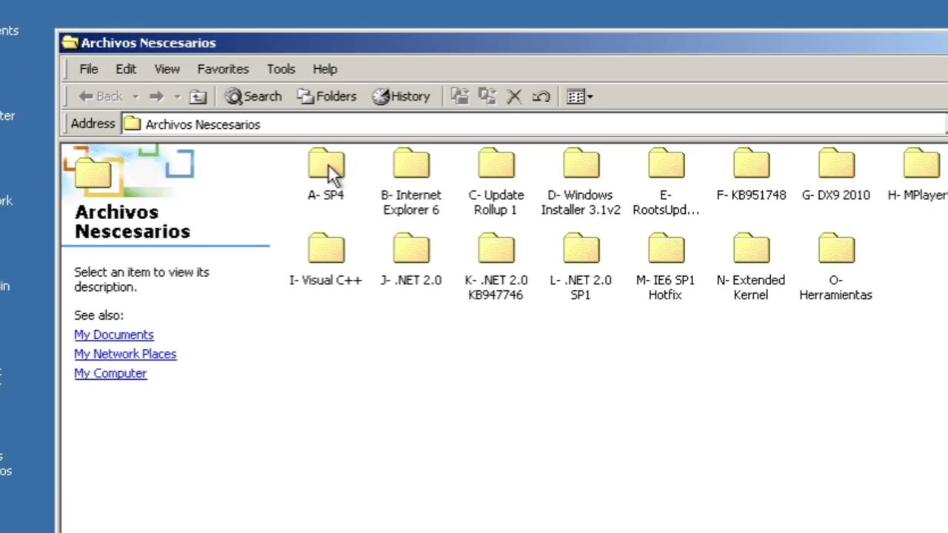
- Open the A- SP4 folder and check the Windows service pack level in the computer's System Properties
{"action": "double_click", "coordinate": [328, 164]}
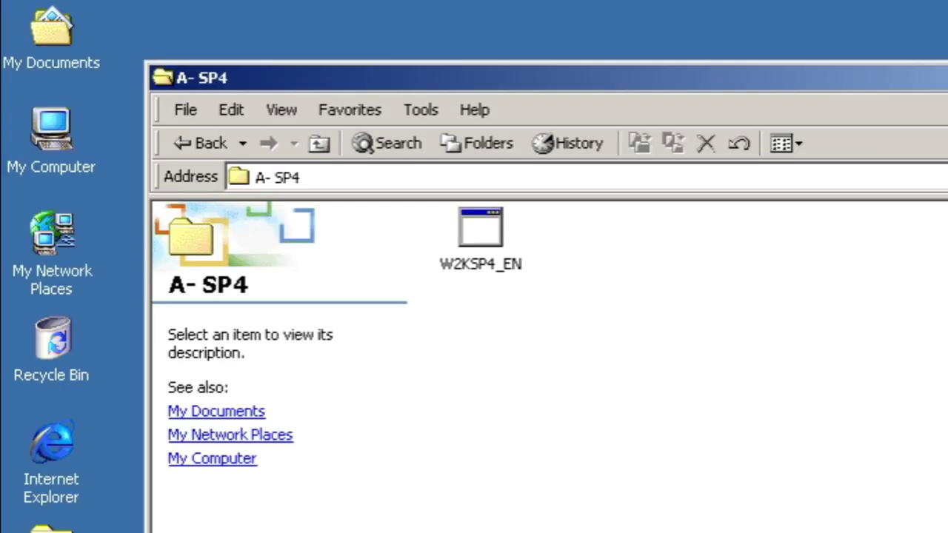
{"action": "right_click", "coordinate": [41, 124]}
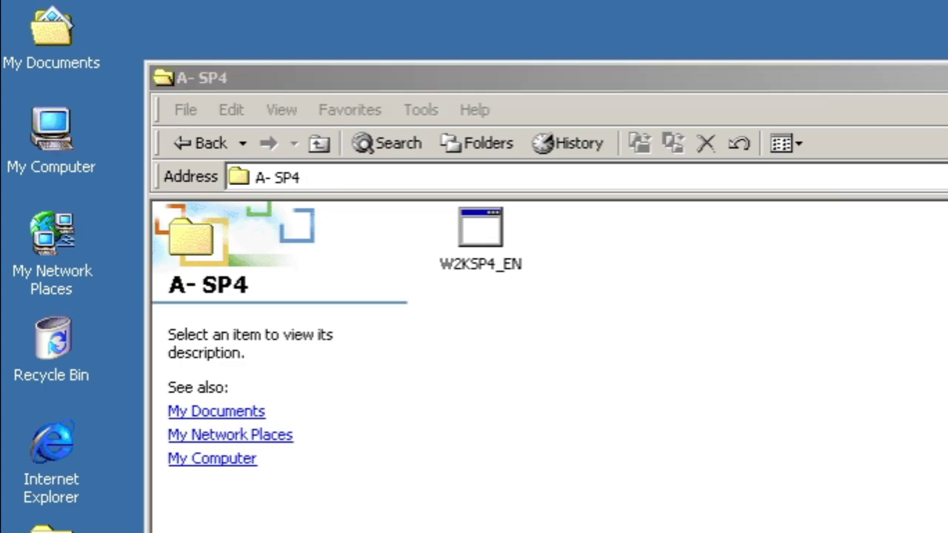
{"action": "left_click", "coordinate": [145, 365]}
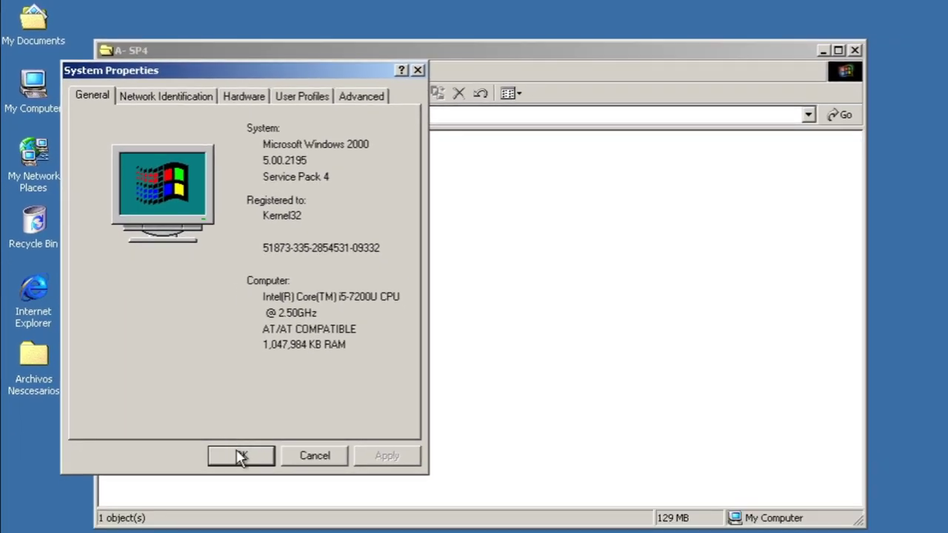
{"action": "left_click", "coordinate": [240, 456]}
- Install Internet Explorer 6 from the B- Internet Explorer 6 folder, accepting the license agreement and restarting the computer
{"action": "left_click", "coordinate": [207, 93]}
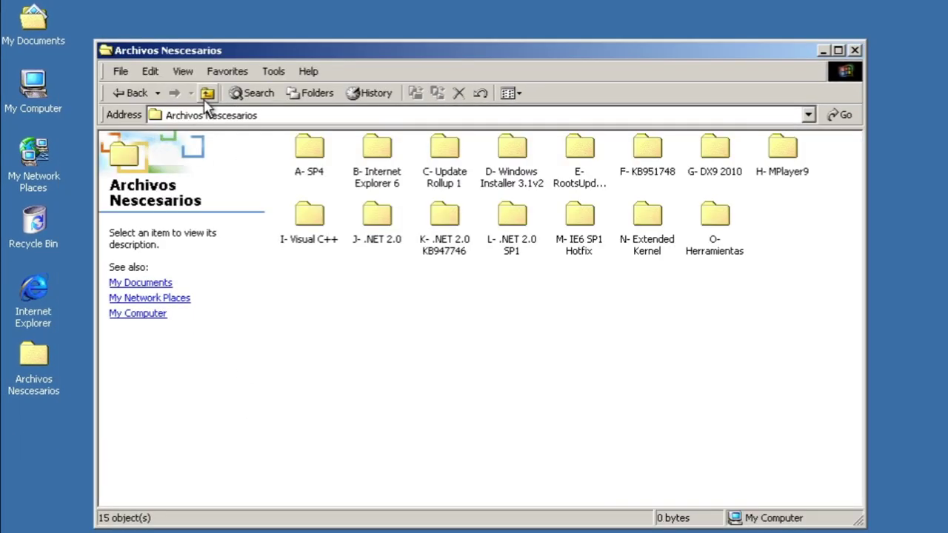
{"action": "double_click", "coordinate": [376, 149]}
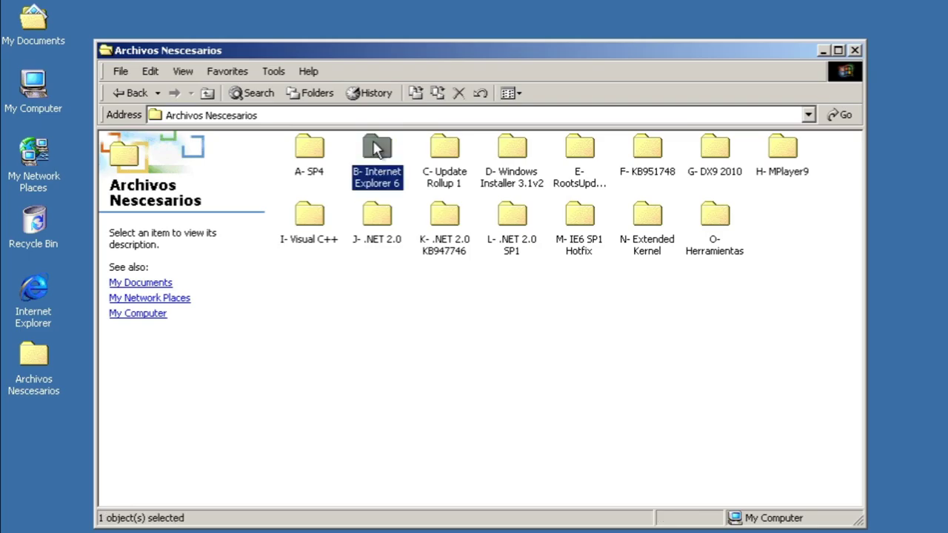
{"action": "left_click", "coordinate": [522, 160]}
{"action": "double_click", "coordinate": [522, 158]}
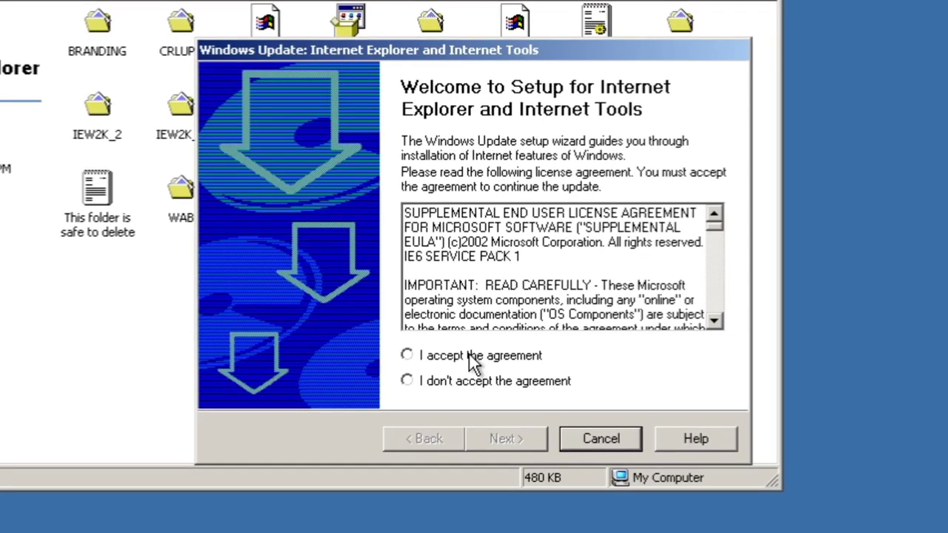
{"action": "left_click", "coordinate": [468, 354]}
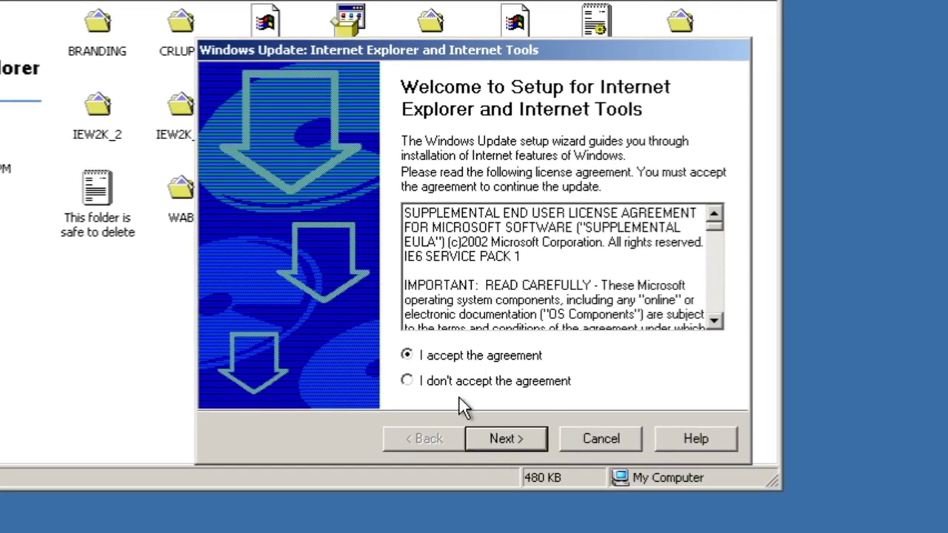
{"action": "left_click", "coordinate": [510, 444]}
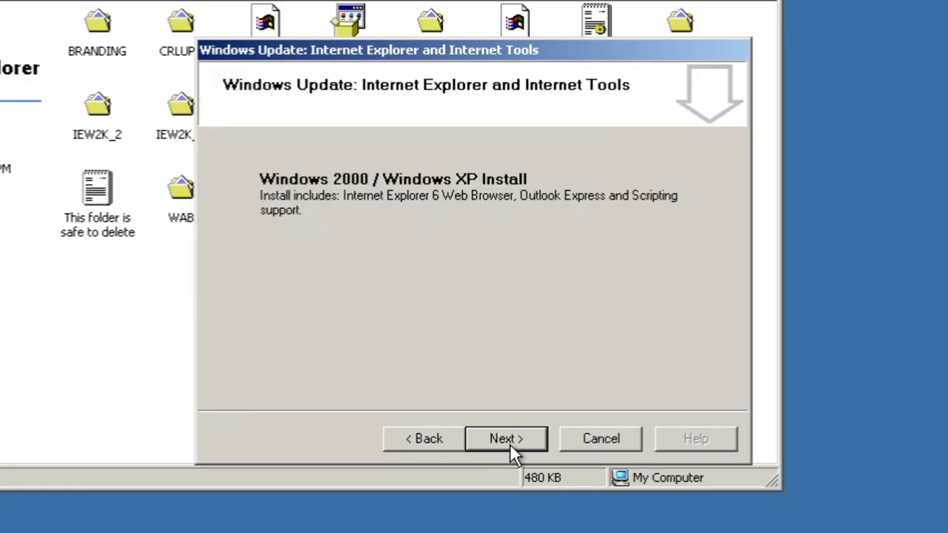
{"action": "left_click", "coordinate": [509, 442]}
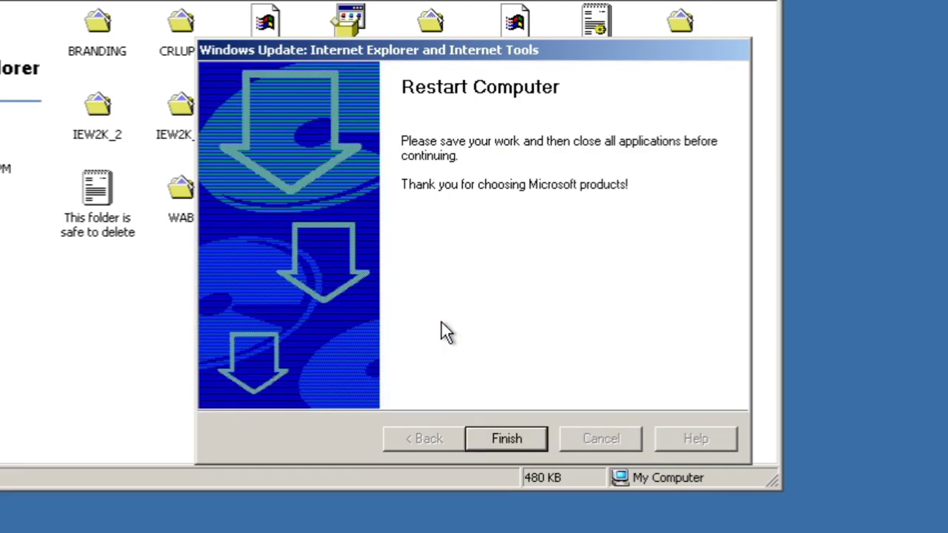
{"action": "left_click", "coordinate": [506, 438]}
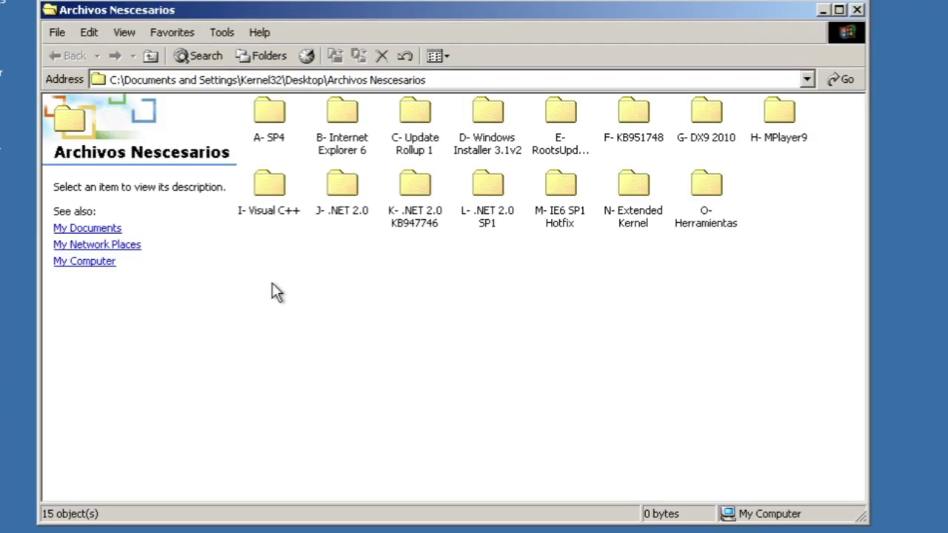
- Install Update Rollup 1 for Windows 2000 SP4 from its folder, agreeing to the license and restarting Windows
{"action": "left_click", "coordinate": [421, 117]}
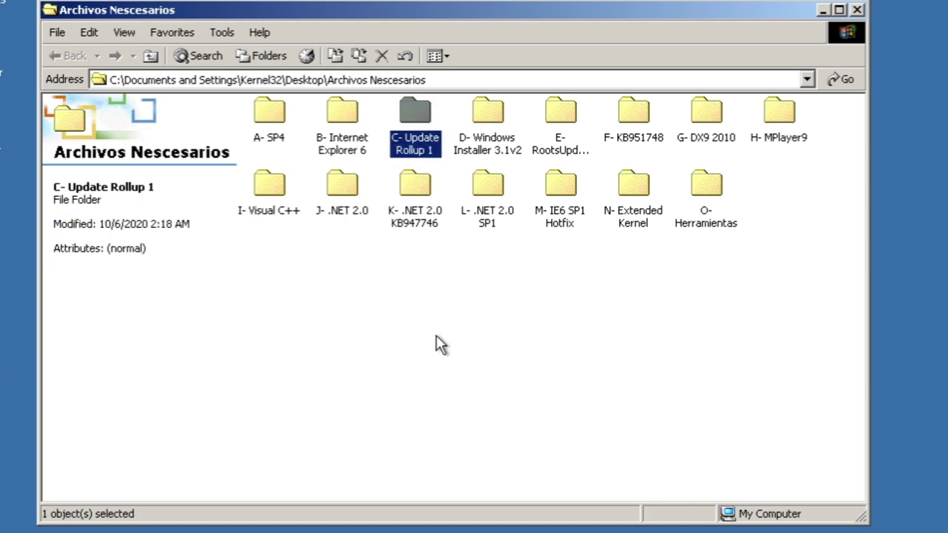
{"action": "double_click", "coordinate": [414, 112]}
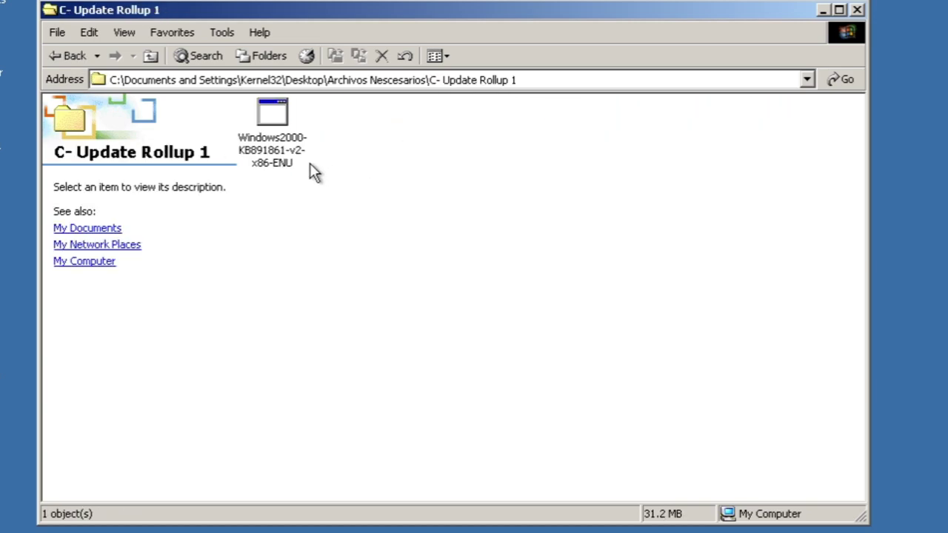
{"action": "double_click", "coordinate": [278, 126]}
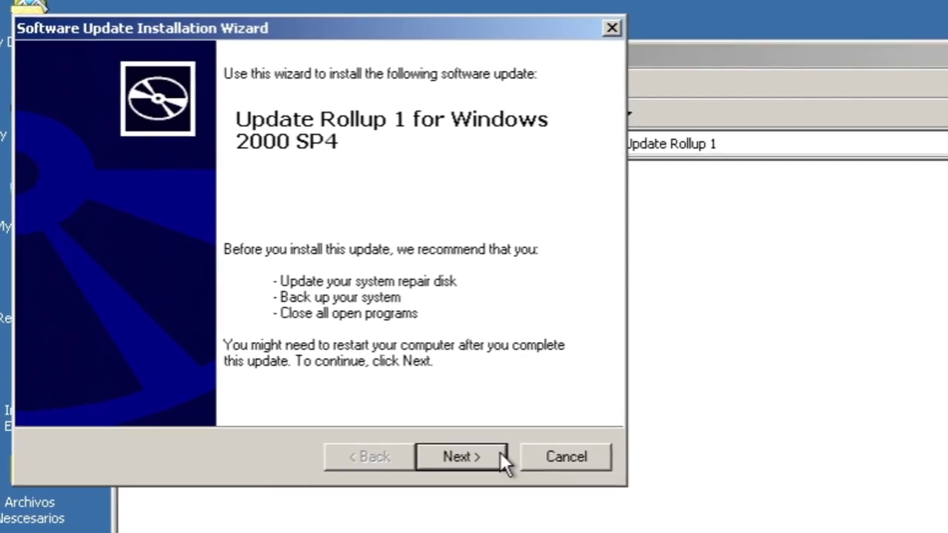
{"action": "left_click", "coordinate": [334, 330]}
{"action": "left_click", "coordinate": [345, 394]}
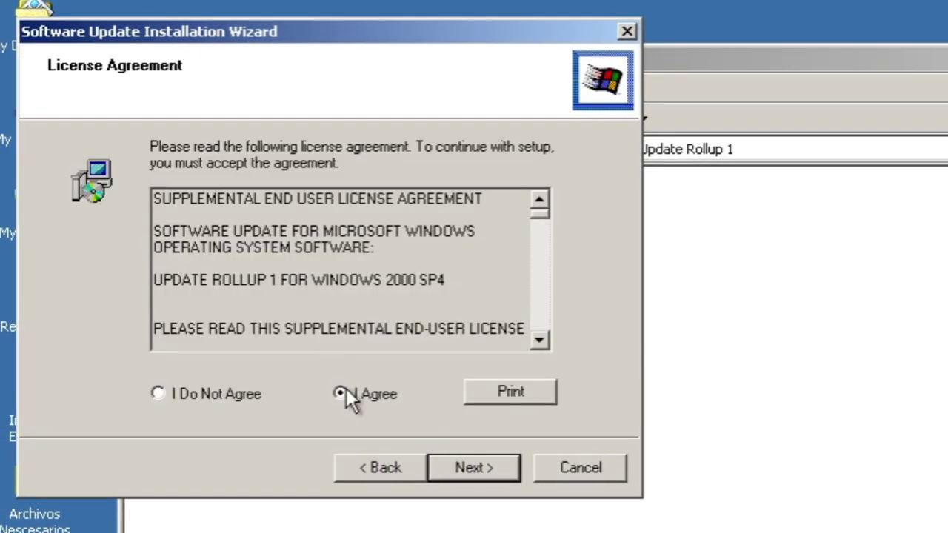
{"action": "left_click", "coordinate": [493, 468]}
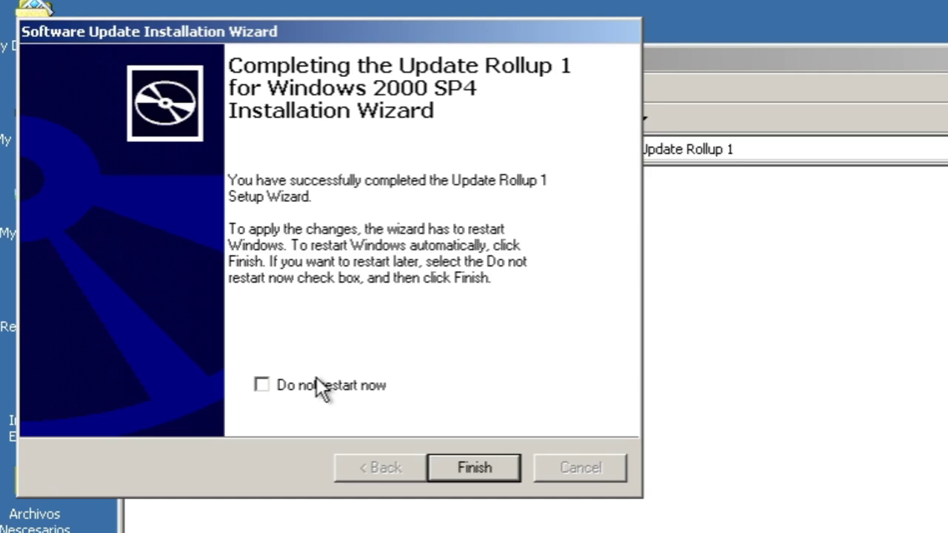
{"action": "left_click", "coordinate": [474, 468]}
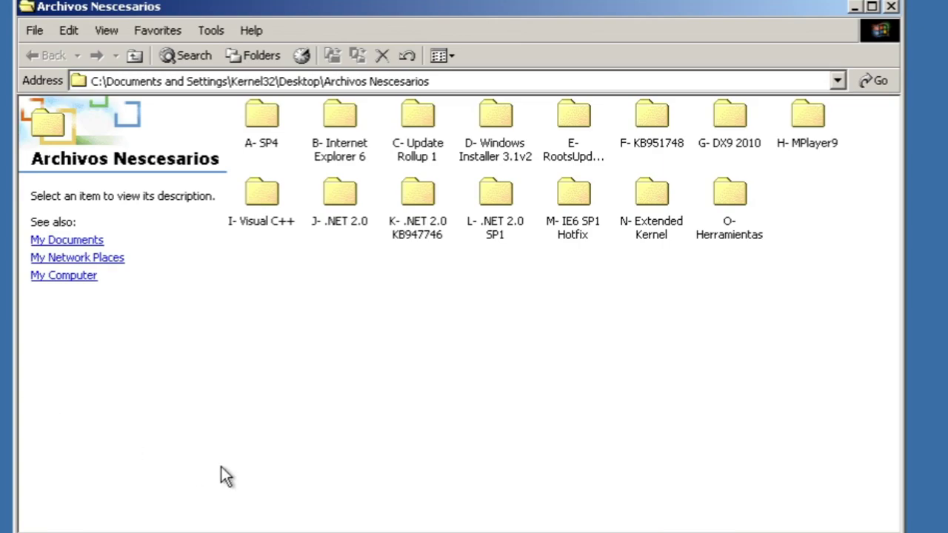
- Install Windows Installer 3.1 from the D- Windows Installer 3.1v2 folder, agreeing to the license and restarting Windows
{"action": "double_click", "coordinate": [495, 112]}
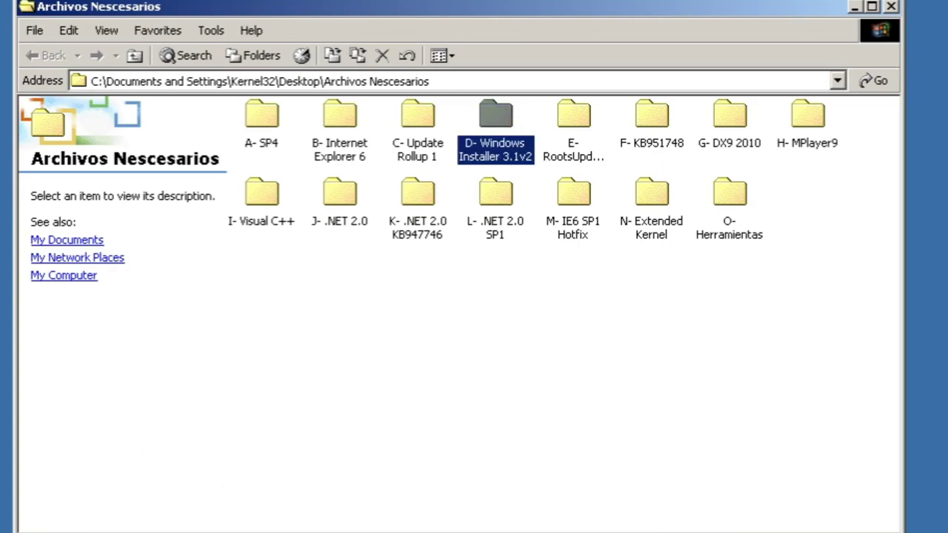
{"action": "double_click", "coordinate": [261, 146]}
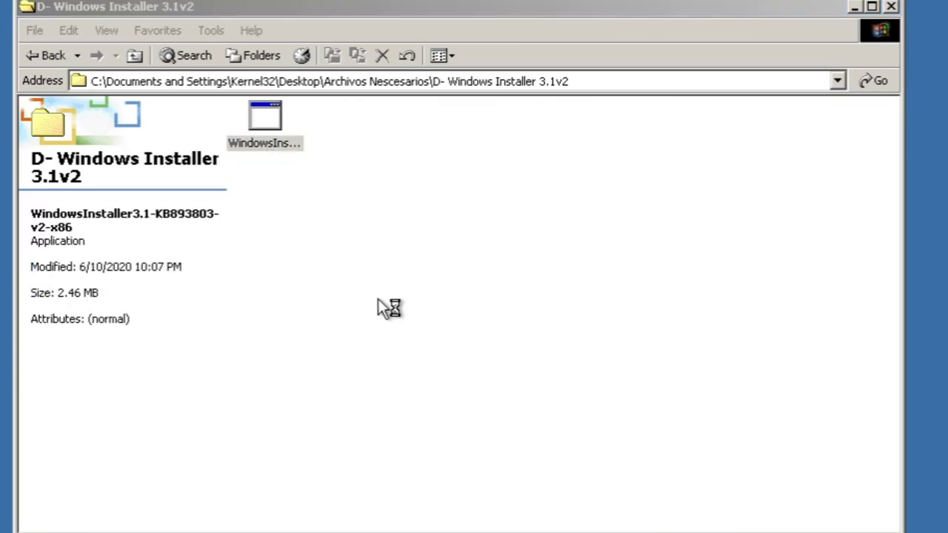
{"action": "left_click", "coordinate": [426, 467]}
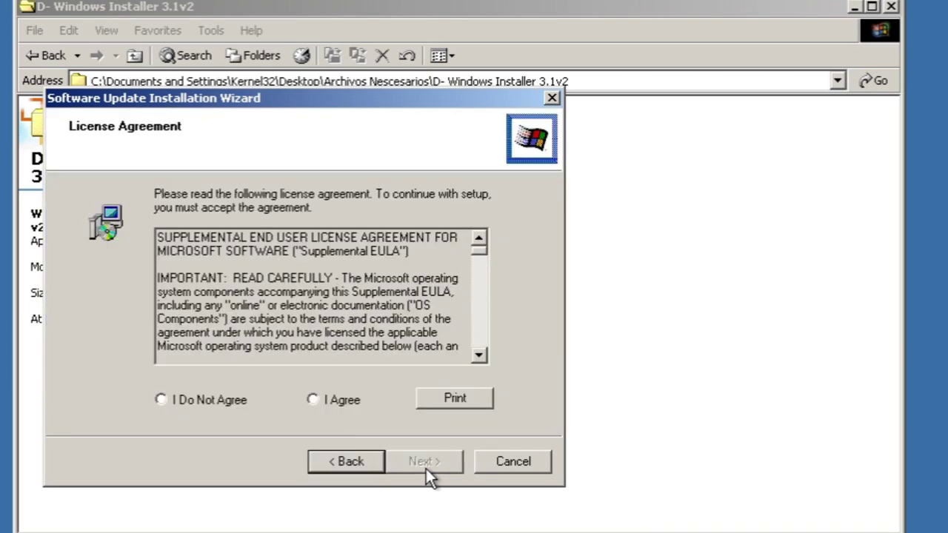
{"action": "left_click", "coordinate": [338, 403]}
{"action": "left_click", "coordinate": [427, 467]}
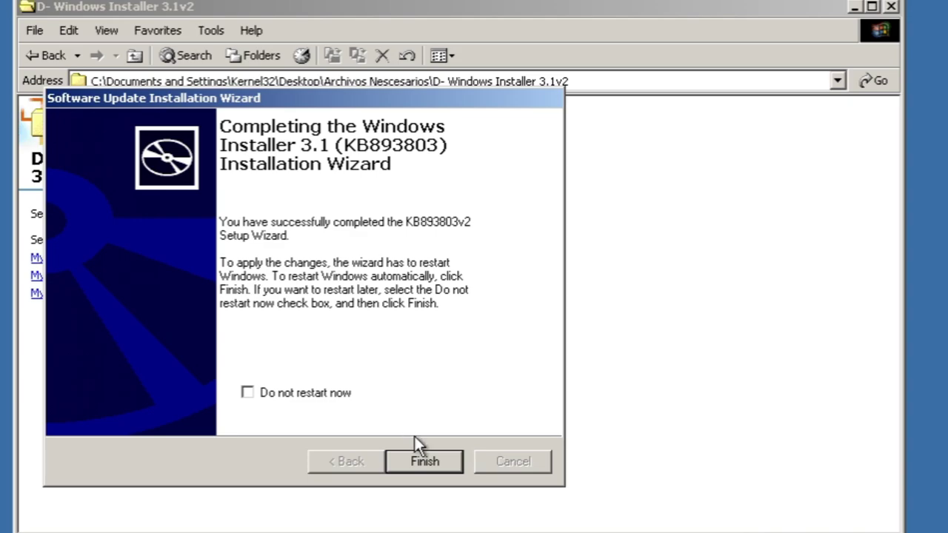
{"action": "left_click", "coordinate": [435, 457]}
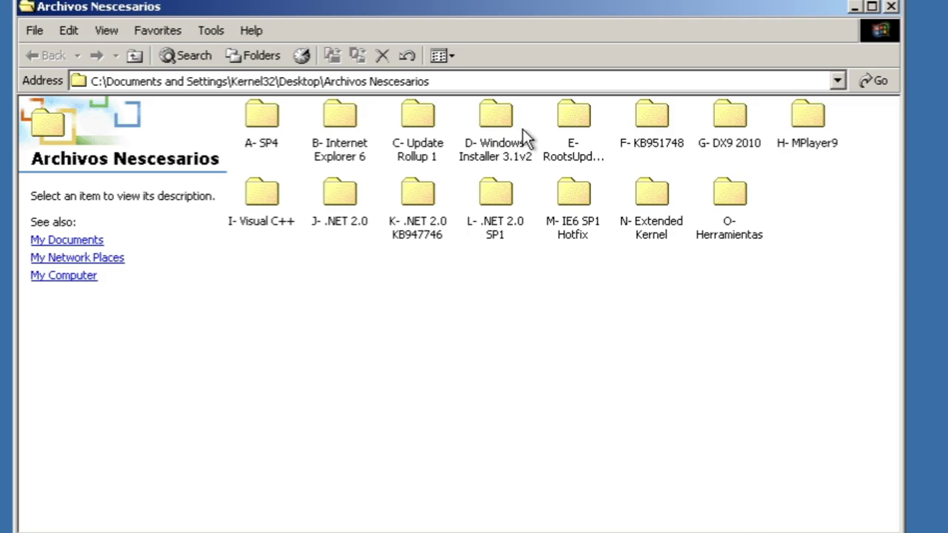
- Install the January 2016 root certificates update from the E- RootsUpdate Jan 2016 folder and return to Archivos Nescesarios
{"action": "double_click", "coordinate": [564, 126]}
{"action": "double_click", "coordinate": [264, 118]}
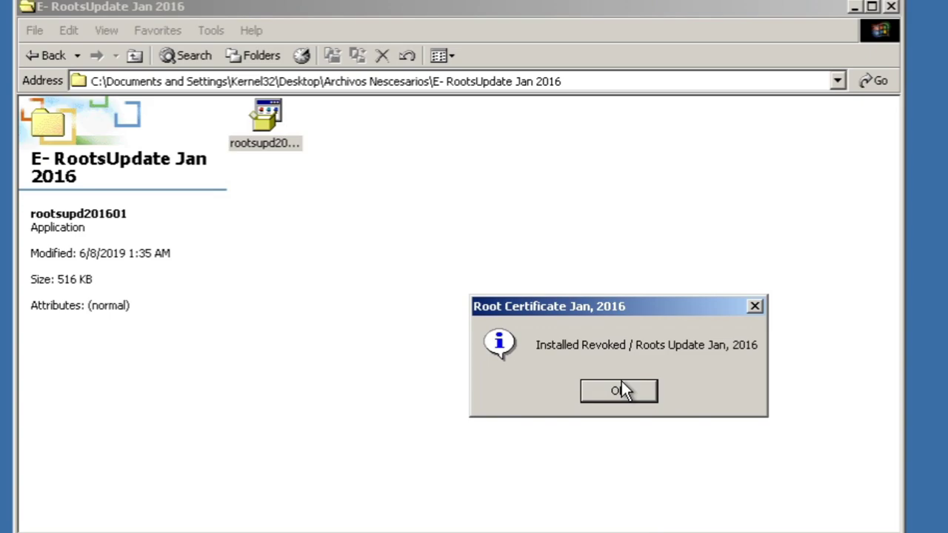
{"action": "left_click", "coordinate": [622, 382]}
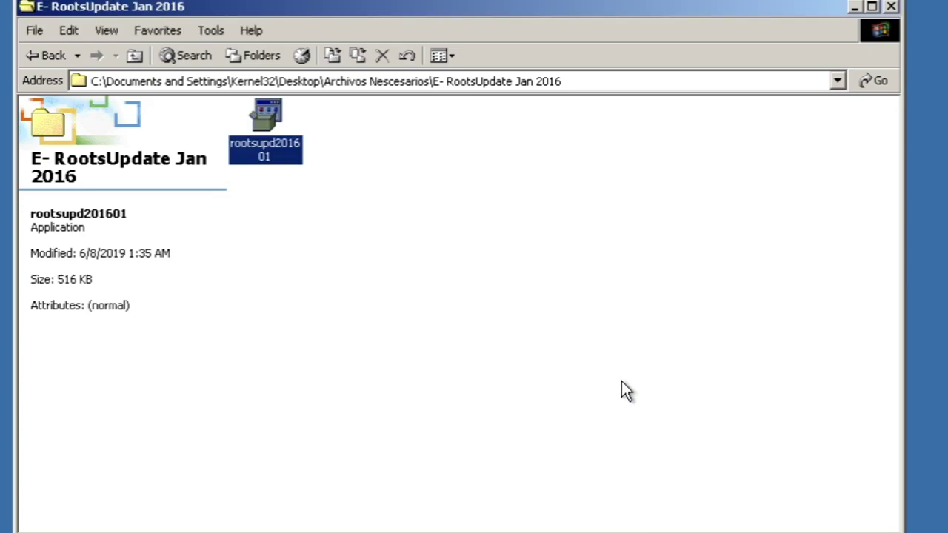
{"action": "left_click", "coordinate": [131, 57]}
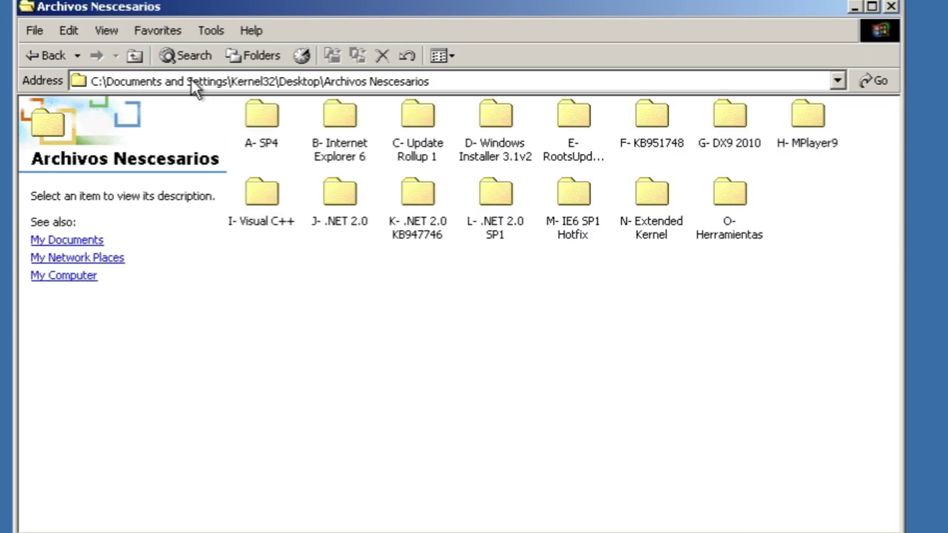
- Install the Windows 2000 hotfix KB951748-V2 from the F- KB951748 folder, agreeing to the license and restarting Windows
{"action": "double_click", "coordinate": [655, 112]}
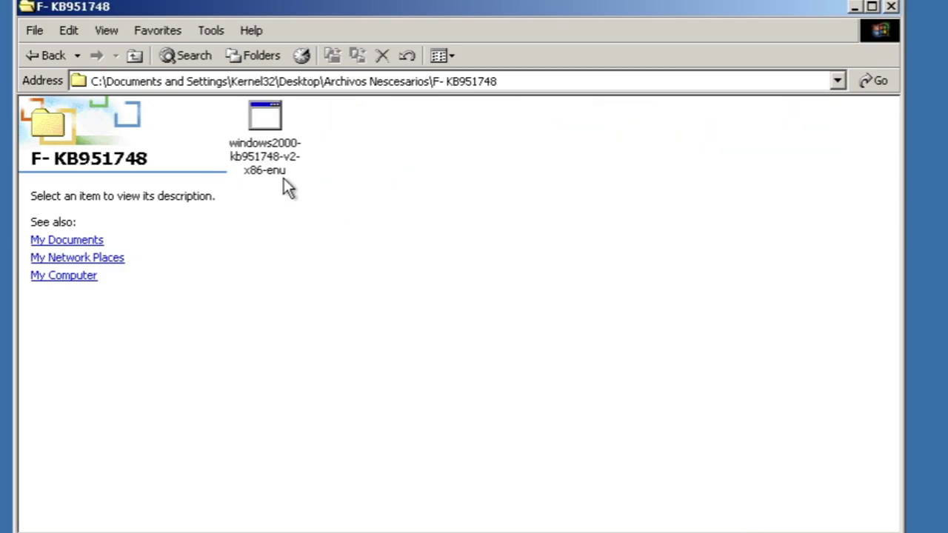
{"action": "double_click", "coordinate": [269, 126]}
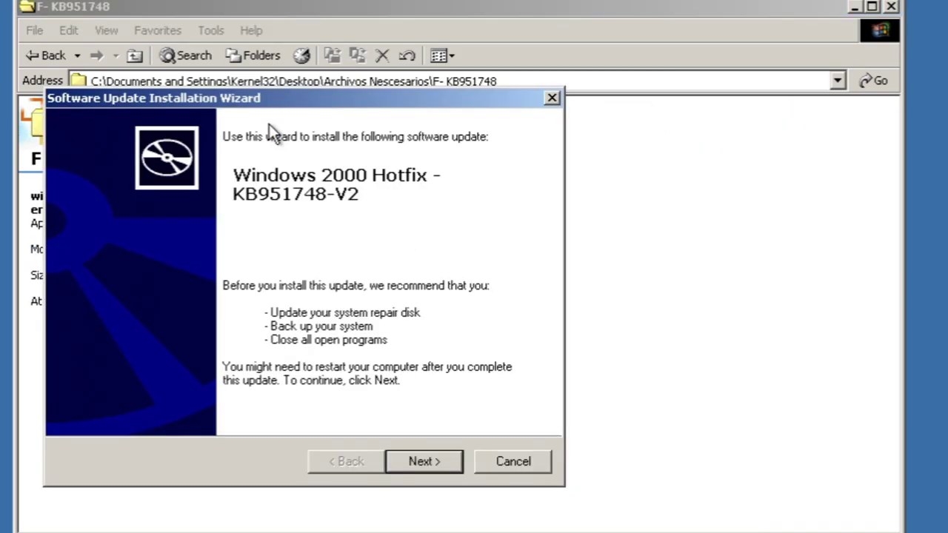
{"action": "left_click", "coordinate": [413, 469]}
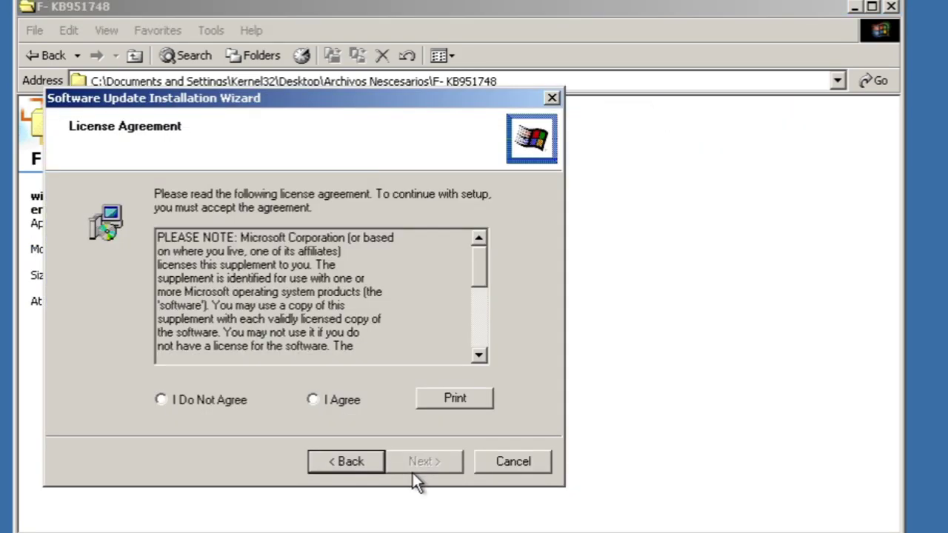
{"action": "left_click", "coordinate": [338, 400]}
{"action": "left_click", "coordinate": [433, 459]}
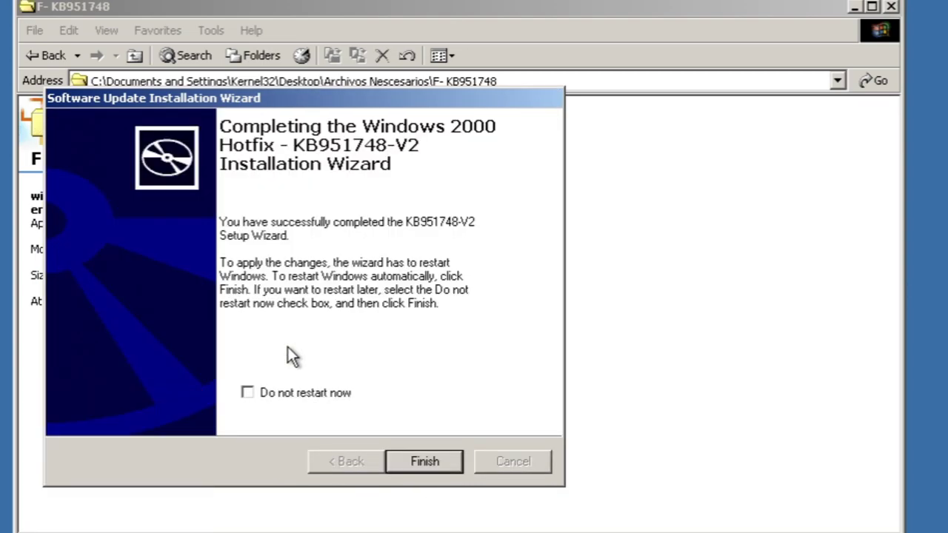
{"action": "left_click", "coordinate": [442, 453]}
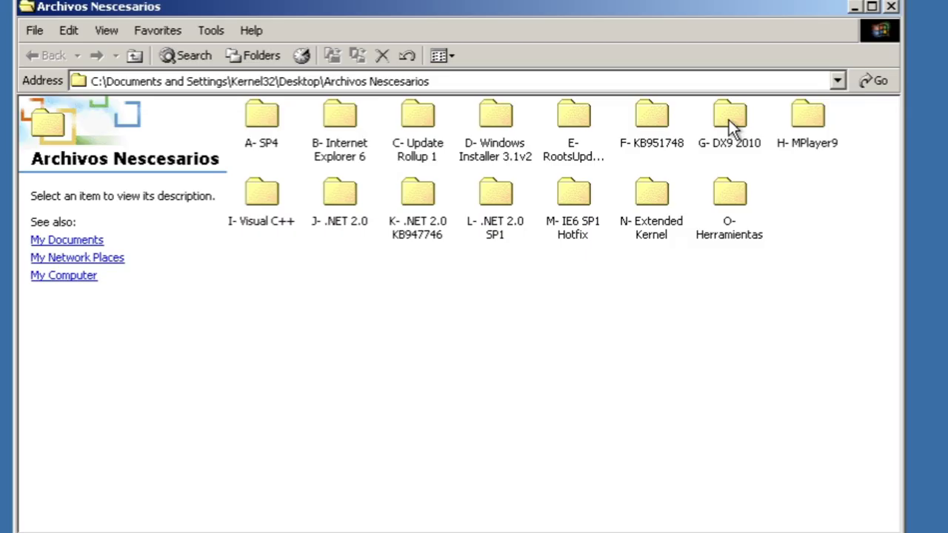
- Install DirectX with DXSETUP from the G- DX9 2010 folder, accepting the agreement and restarting the computer
{"action": "double_click", "coordinate": [728, 119]}
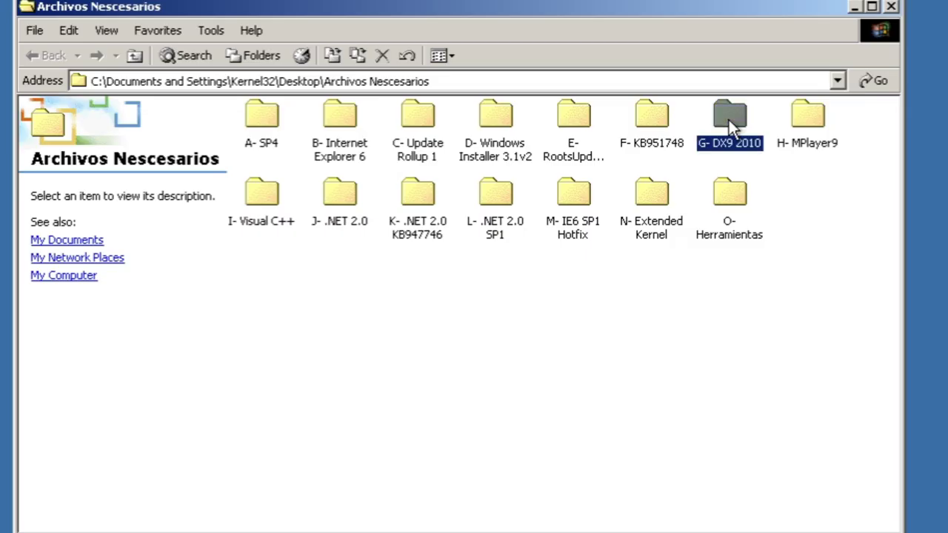
{"action": "left_click_drag", "start_coordinate": [891, 157], "coordinate": [926, 279]}
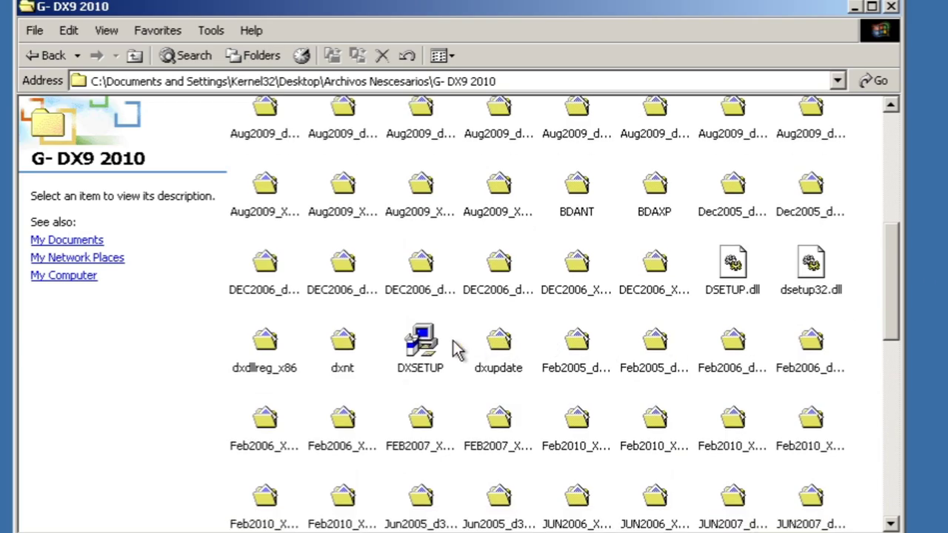
{"action": "double_click", "coordinate": [421, 342]}
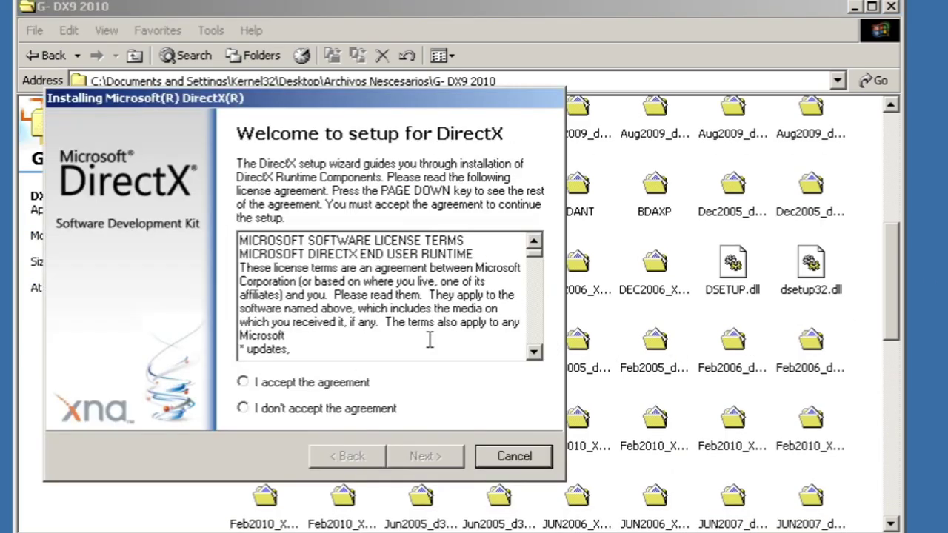
{"action": "left_click", "coordinate": [318, 384]}
{"action": "left_click", "coordinate": [453, 454]}
{"action": "left_click", "coordinate": [453, 454]}
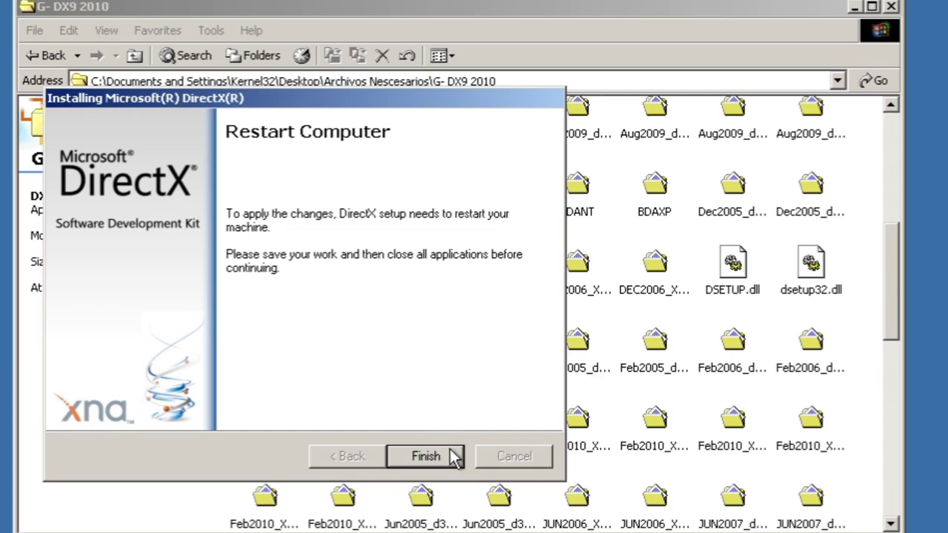
{"action": "left_click", "coordinate": [447, 462]}
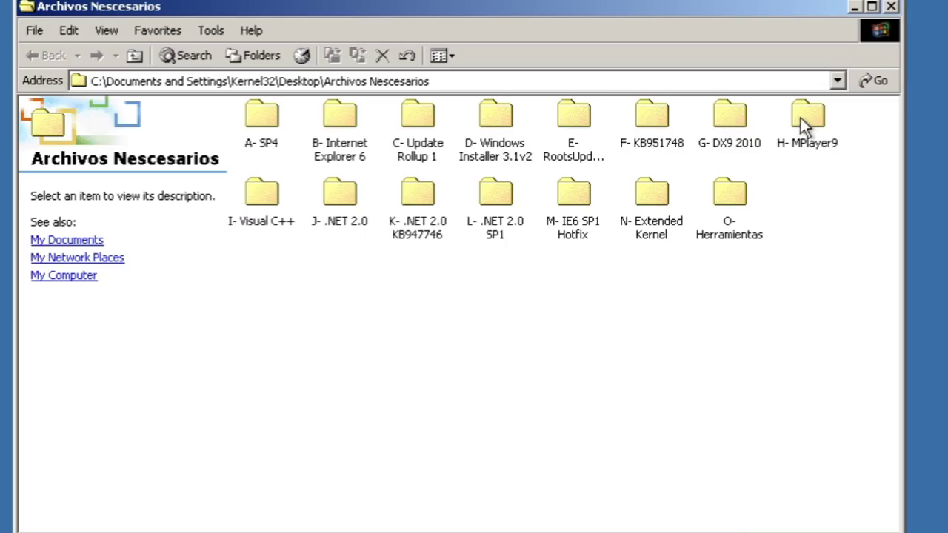
- Install Windows Media Player 9 Series from the H- MPlayer9 folder with default options, close the player and return to Archivos Nescesarios
{"action": "left_click", "coordinate": [801, 117]}
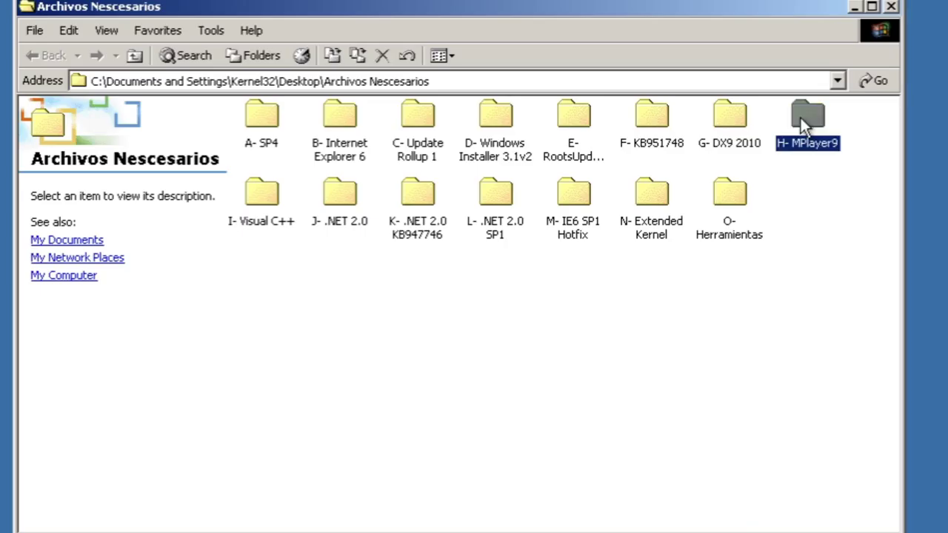
{"action": "double_click", "coordinate": [801, 119]}
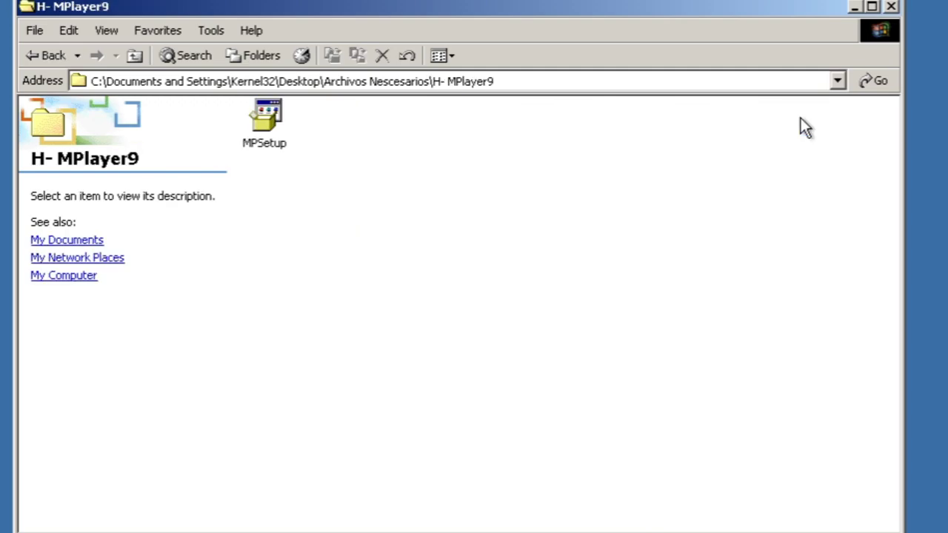
{"action": "double_click", "coordinate": [264, 120]}
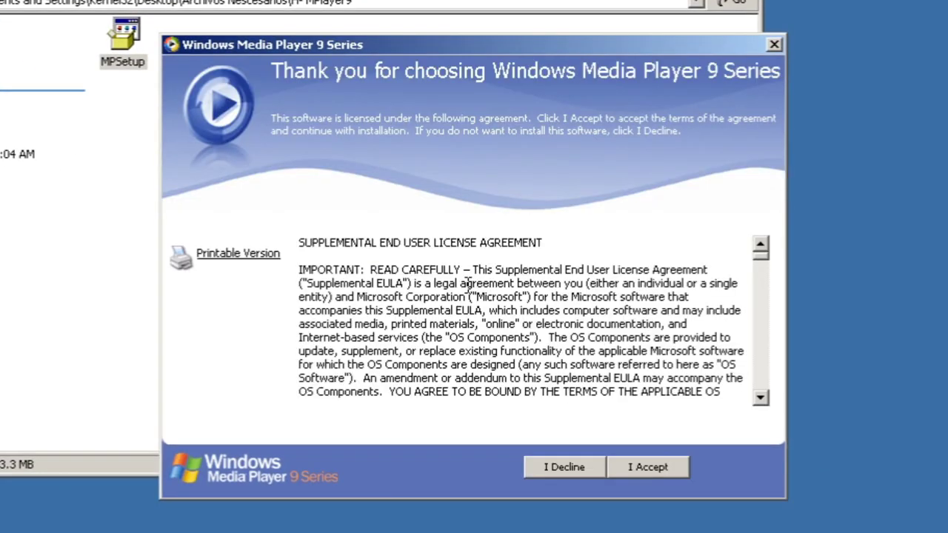
{"action": "left_click", "coordinate": [663, 471]}
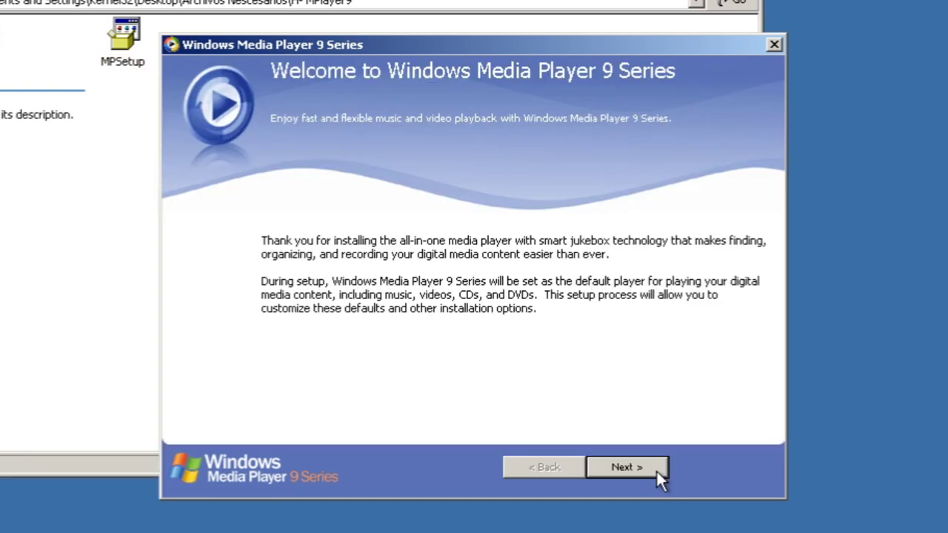
{"action": "left_click", "coordinate": [651, 471]}
{"action": "left_click", "coordinate": [646, 469]}
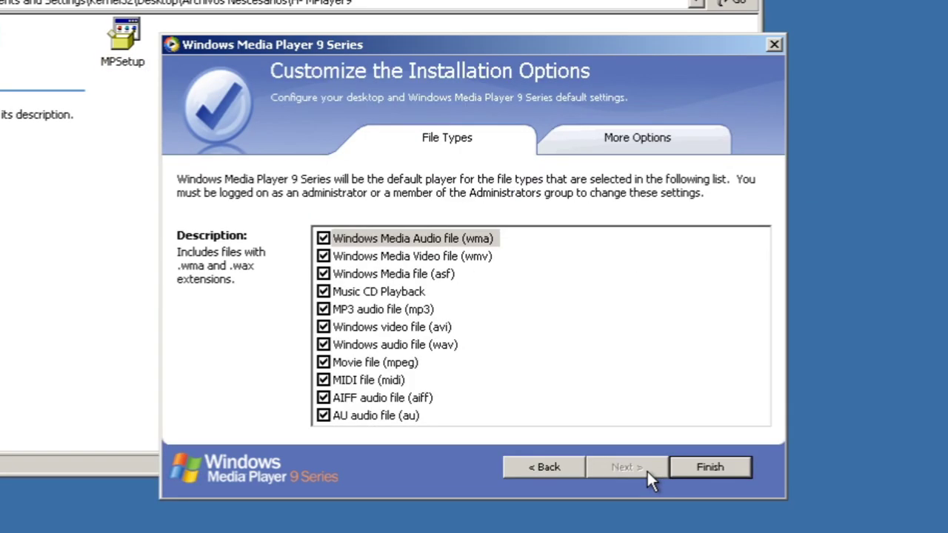
{"action": "left_click", "coordinate": [704, 469]}
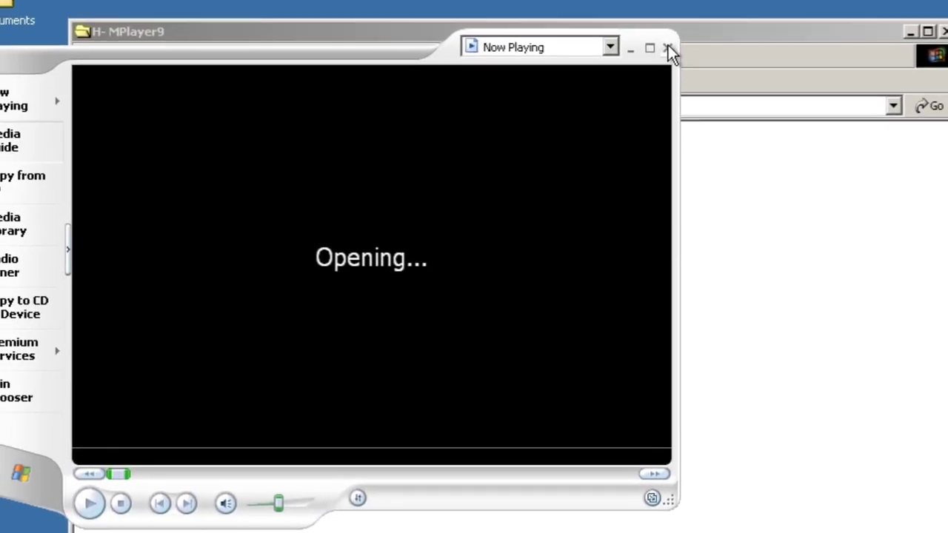
{"action": "left_click", "coordinate": [666, 44]}
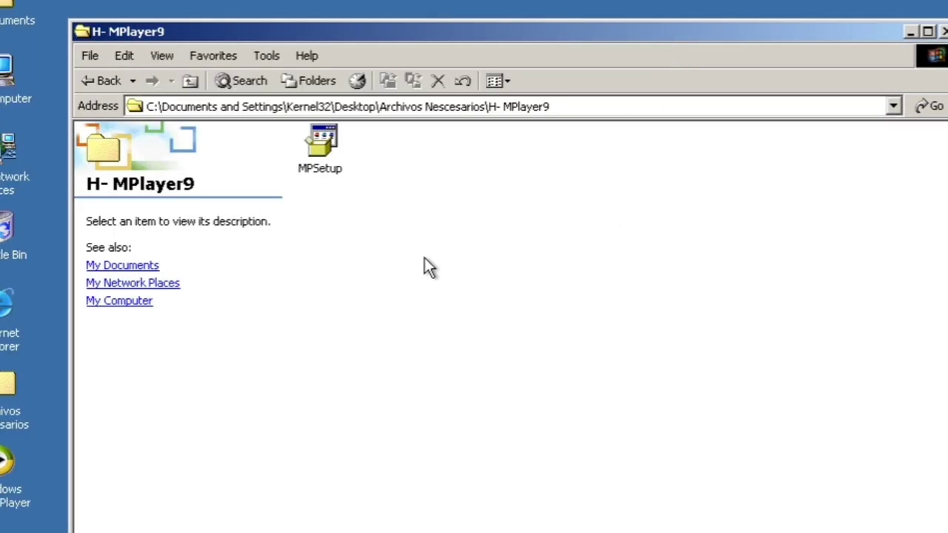
{"action": "left_click", "coordinate": [189, 81]}
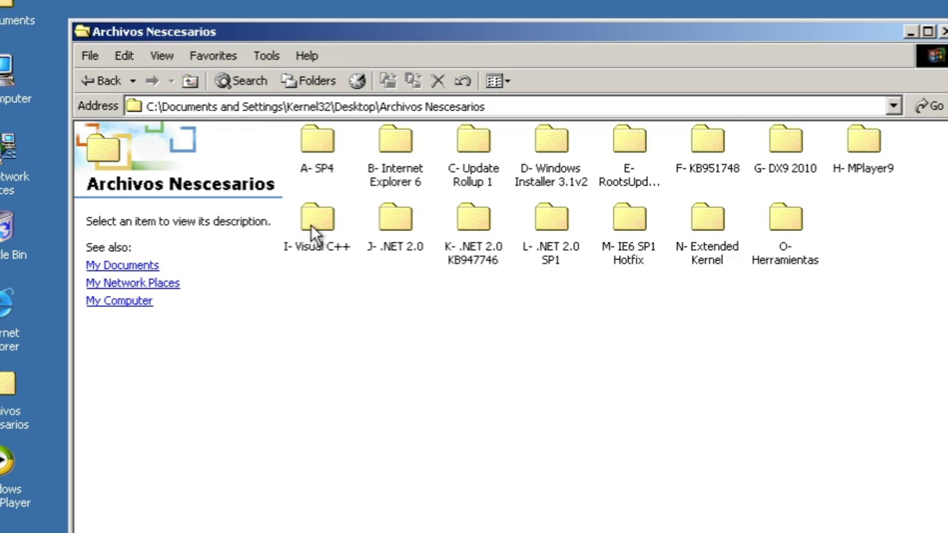
- Install the Visual C++ 2005 Redistributable (x86) from the 2005 SP1 folder in I- Visual C++, accepting the license
{"action": "double_click", "coordinate": [311, 229]}
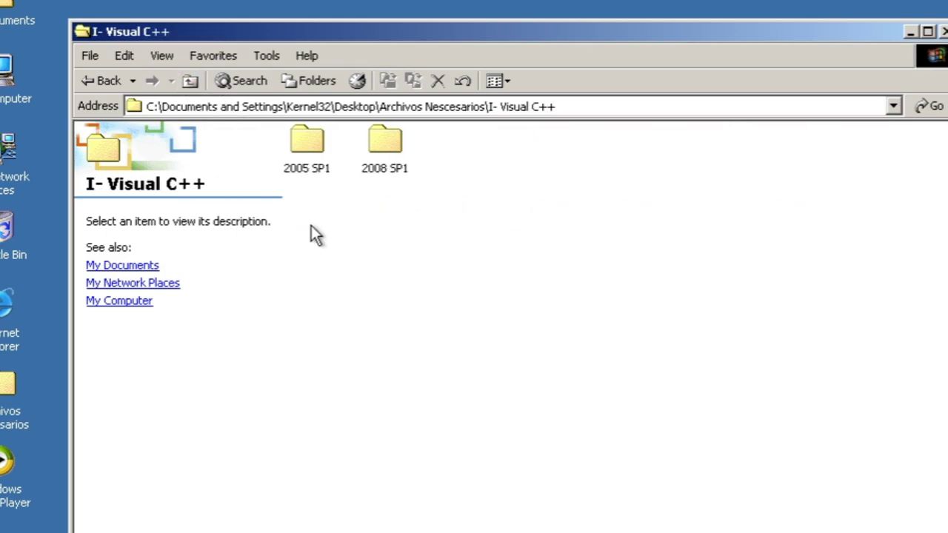
{"action": "left_click", "coordinate": [309, 146]}
{"action": "double_click", "coordinate": [310, 146]}
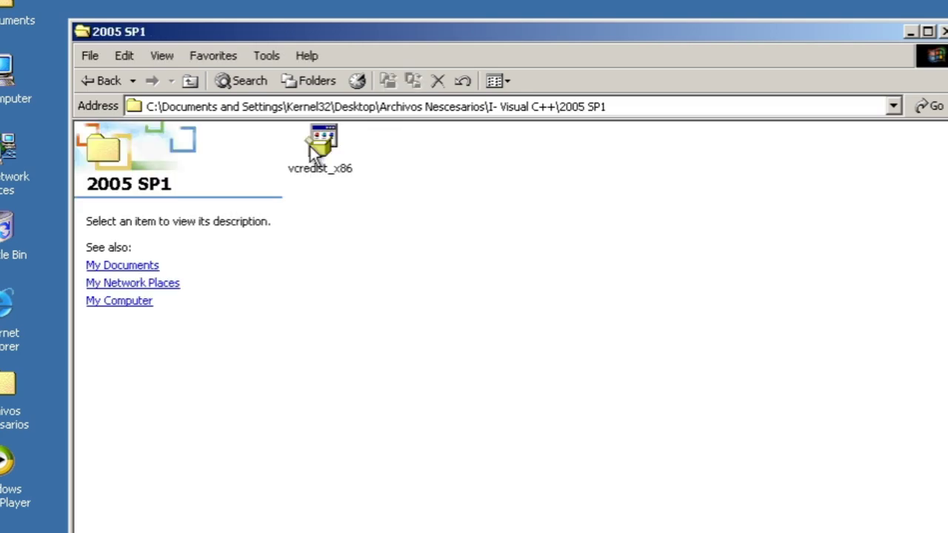
{"action": "double_click", "coordinate": [324, 141]}
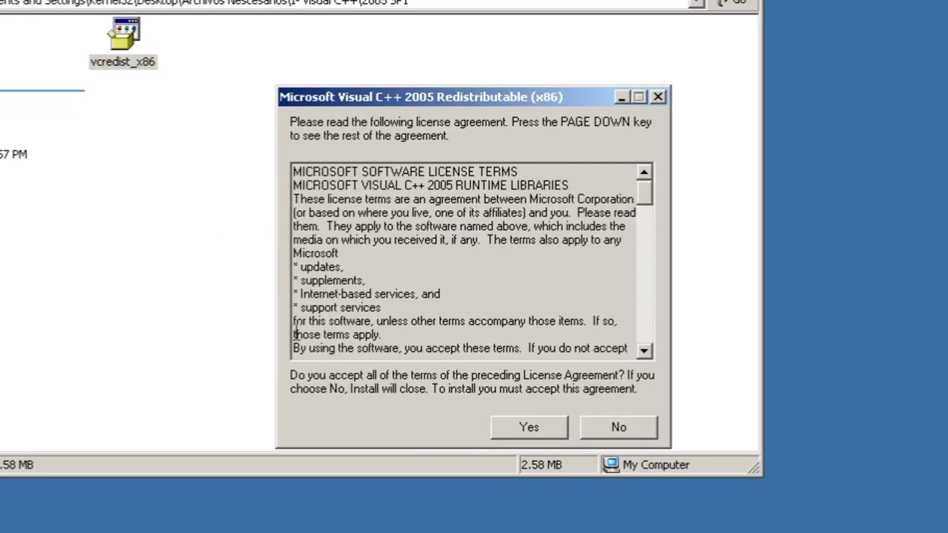
{"action": "left_click", "coordinate": [549, 429]}
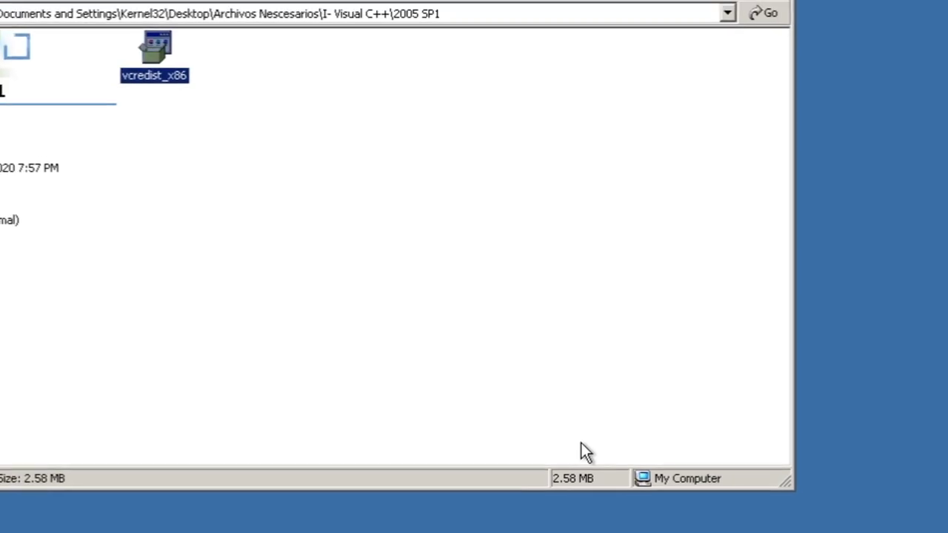
- Install the Visual C++ 2008 Redistributable from the 2008 SP1 folder in I- Visual C++, accepting the license terms
{"action": "left_click", "coordinate": [153, 43]}
{"action": "double_click", "coordinate": [354, 107]}
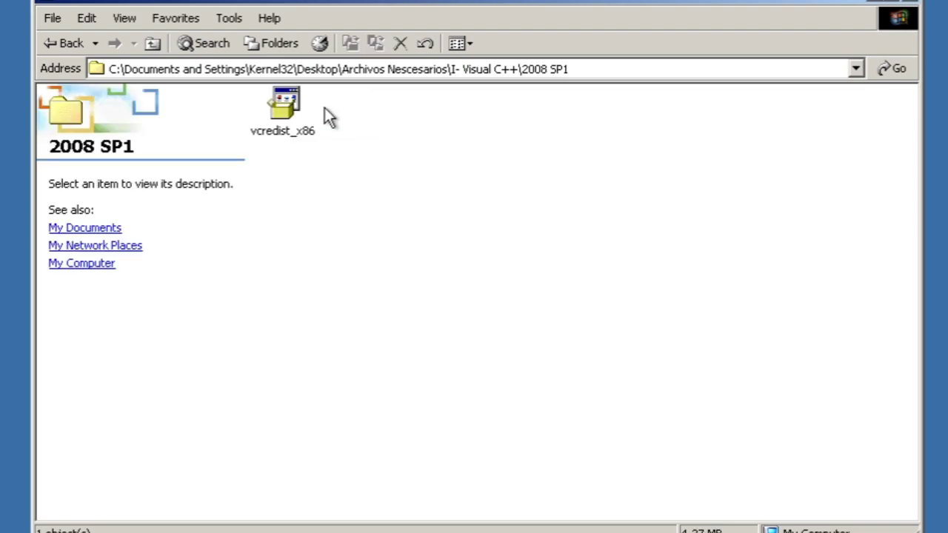
{"action": "double_click", "coordinate": [281, 108]}
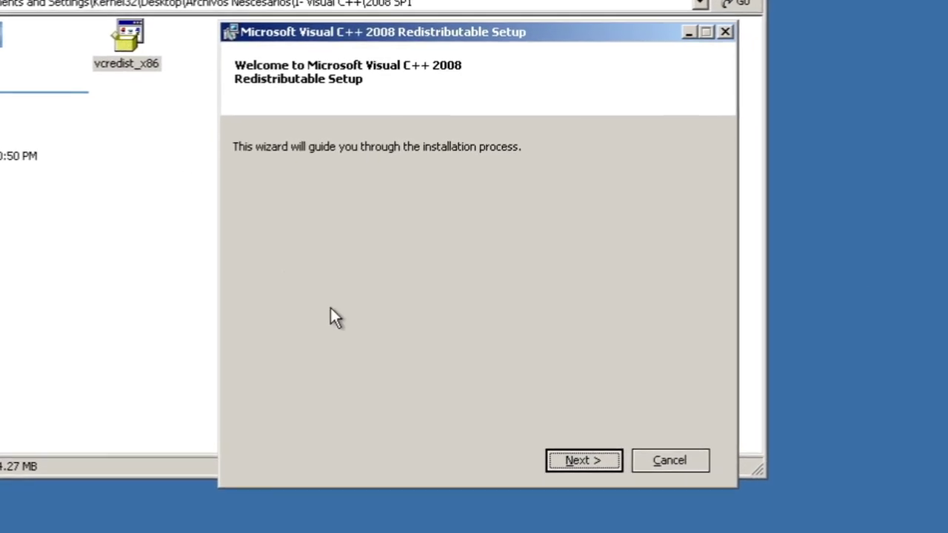
{"action": "left_click", "coordinate": [581, 459]}
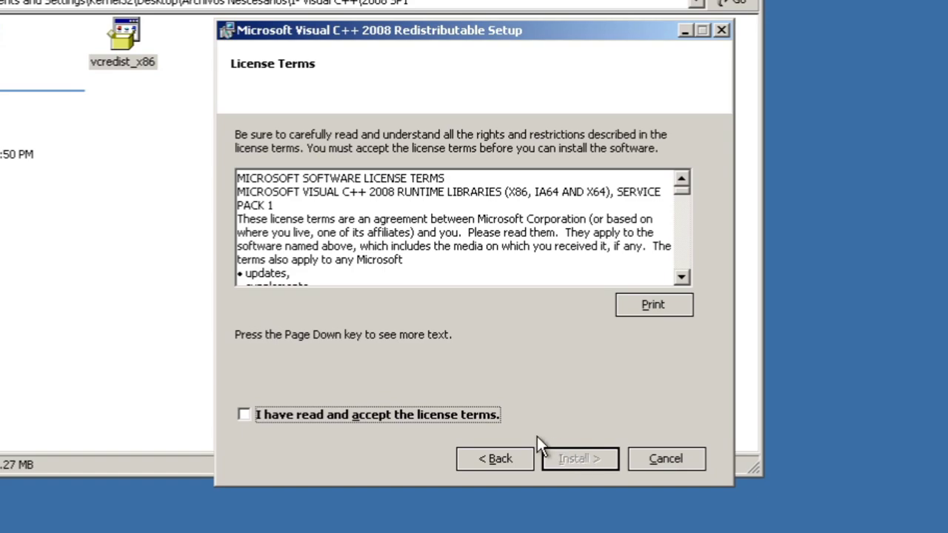
{"action": "left_click", "coordinate": [485, 418]}
{"action": "left_click", "coordinate": [575, 465]}
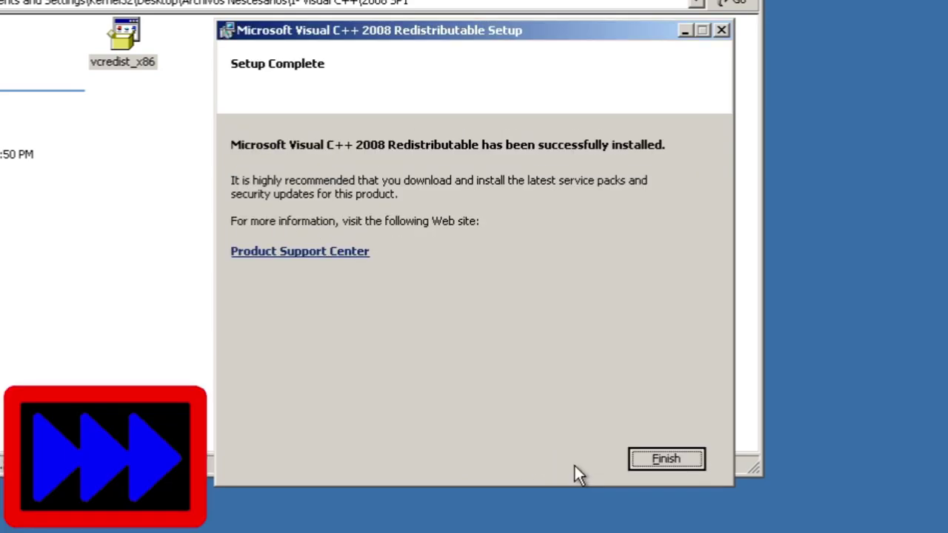
{"action": "left_click", "coordinate": [658, 466]}
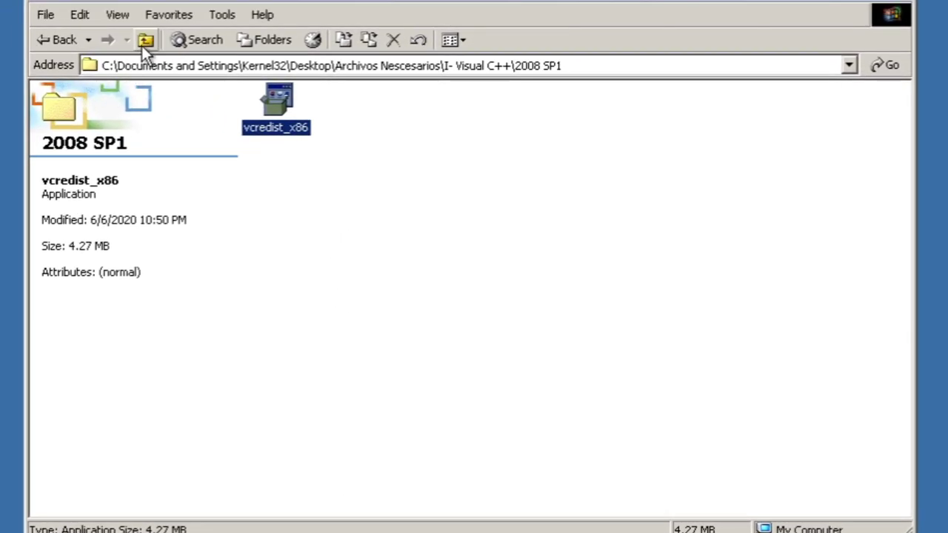
- Install Microsoft .NET Framework 2.0 with dotnetfx_KB829019 from the J- .NET 2.0 folder, accepting the license agreement
{"action": "left_click", "coordinate": [145, 41]}
{"action": "left_click", "coordinate": [146, 41]}
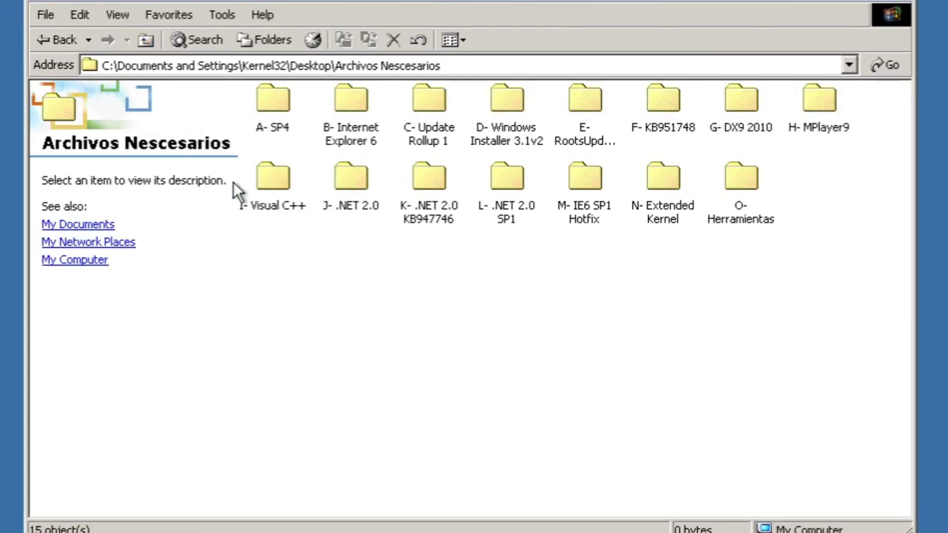
{"action": "double_click", "coordinate": [365, 187]}
{"action": "double_click", "coordinate": [278, 98]}
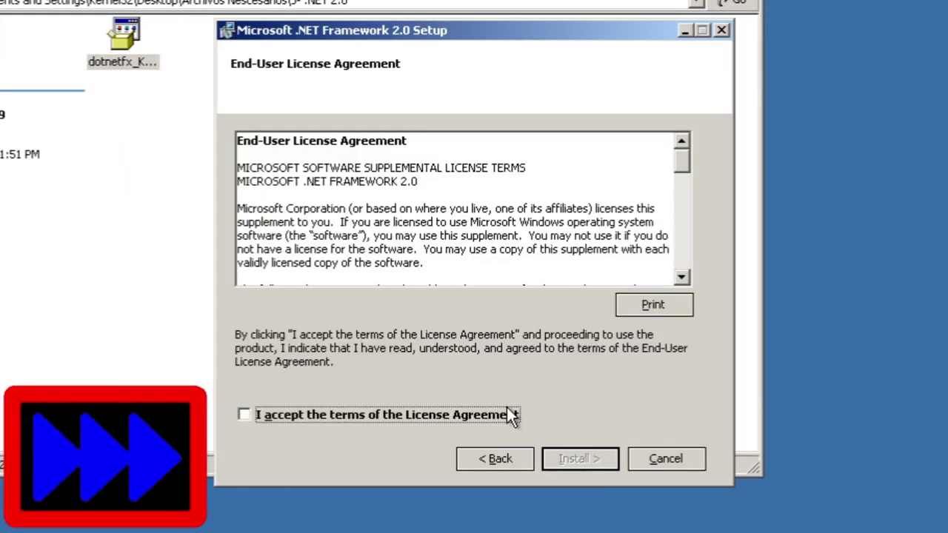
{"action": "left_click", "coordinate": [508, 408]}
{"action": "left_click", "coordinate": [596, 462]}
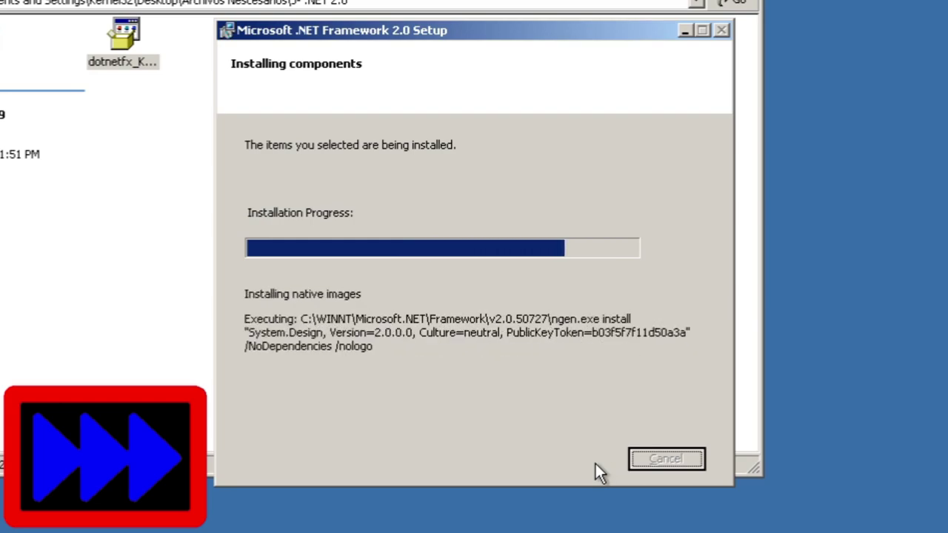
{"action": "left_click", "coordinate": [670, 460]}
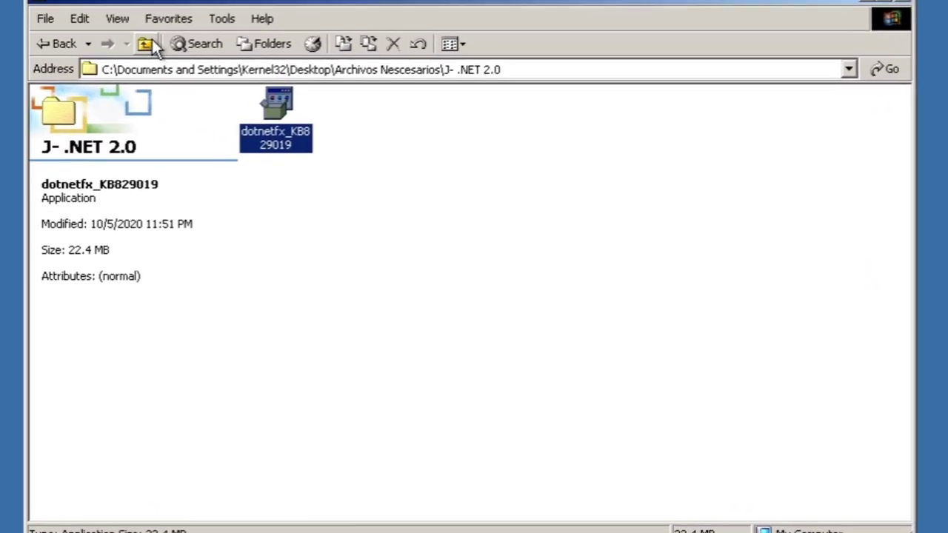
- Install the .NET Framework 2.0 security update KB947746 from the K- .NET 2.0 KB947746 folder, accepting the license
{"action": "left_click", "coordinate": [111, 26]}
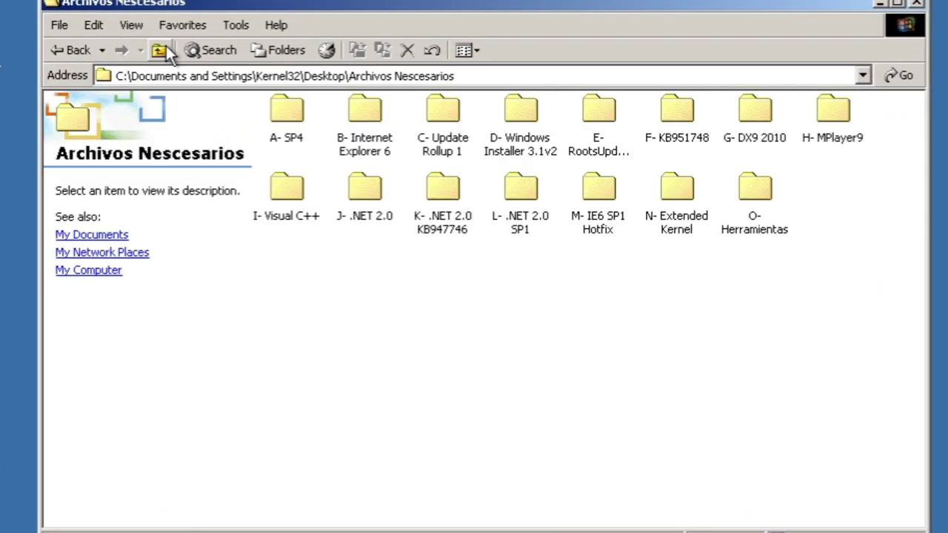
{"action": "double_click", "coordinate": [449, 203]}
{"action": "double_click", "coordinate": [292, 109]}
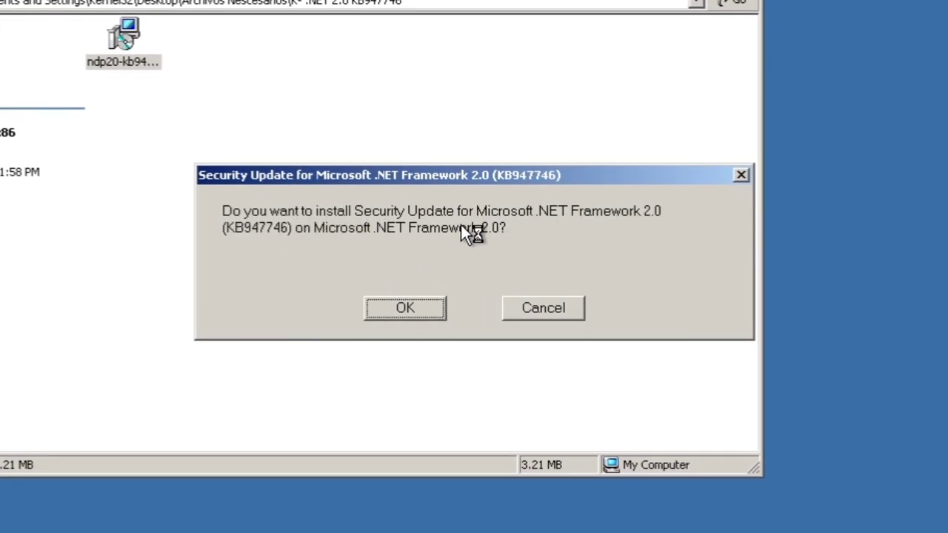
{"action": "left_click", "coordinate": [394, 305]}
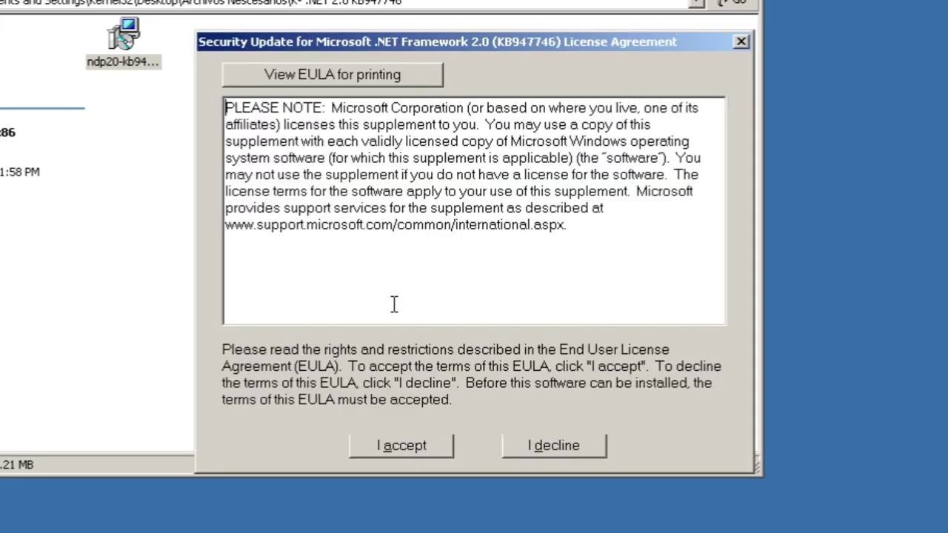
{"action": "left_click", "coordinate": [407, 448]}
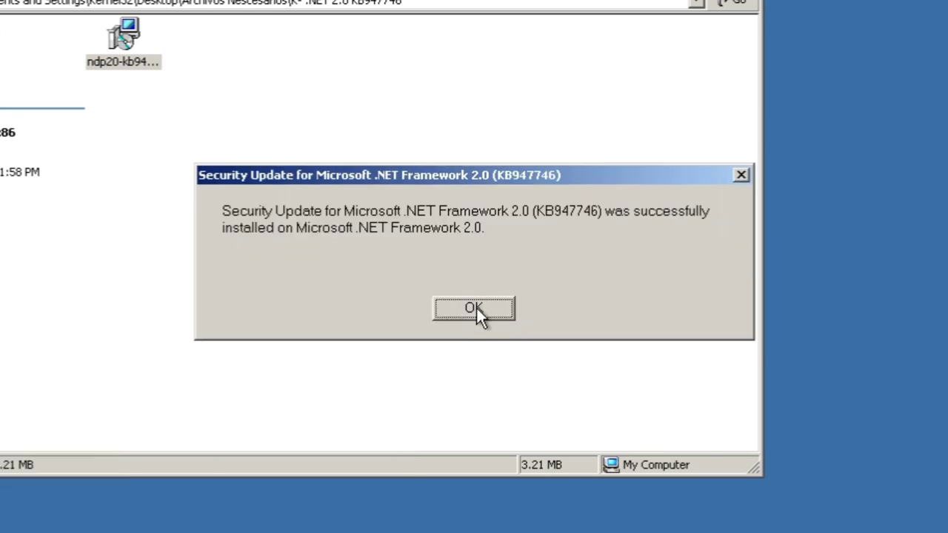
{"action": "left_click", "coordinate": [474, 308]}
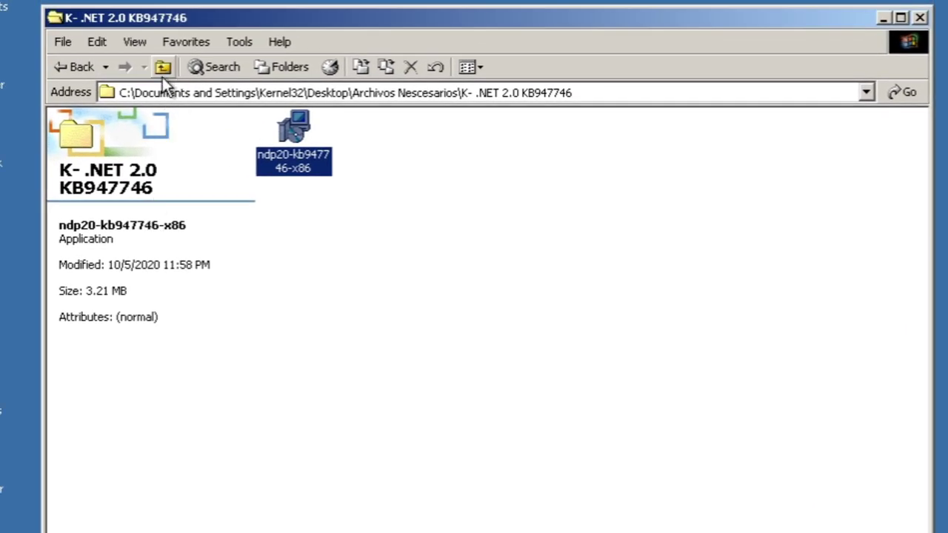
- Install Microsoft .NET Framework 2.0 SP1 from the L- .NET 2.0 SP1 folder, accepting the license agreement
{"action": "left_click", "coordinate": [162, 74]}
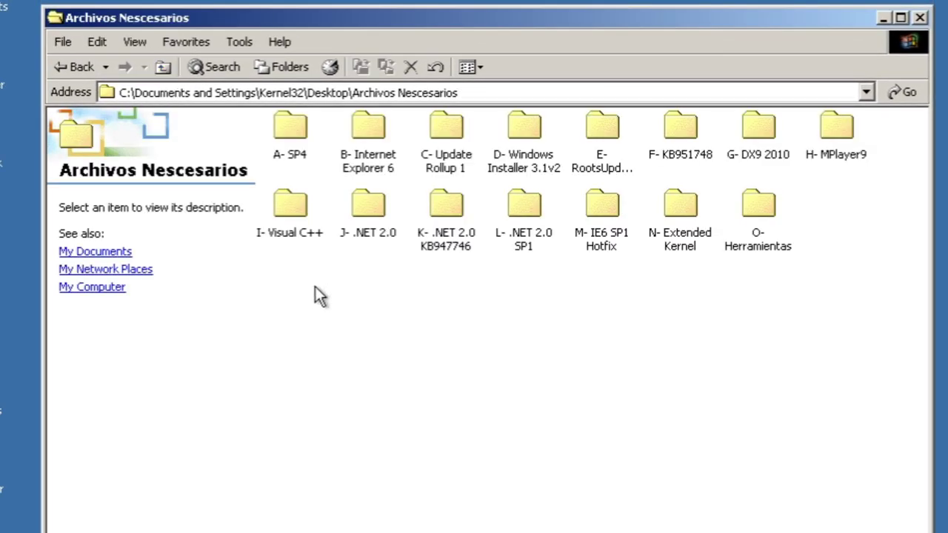
{"action": "double_click", "coordinate": [524, 205]}
{"action": "double_click", "coordinate": [287, 138]}
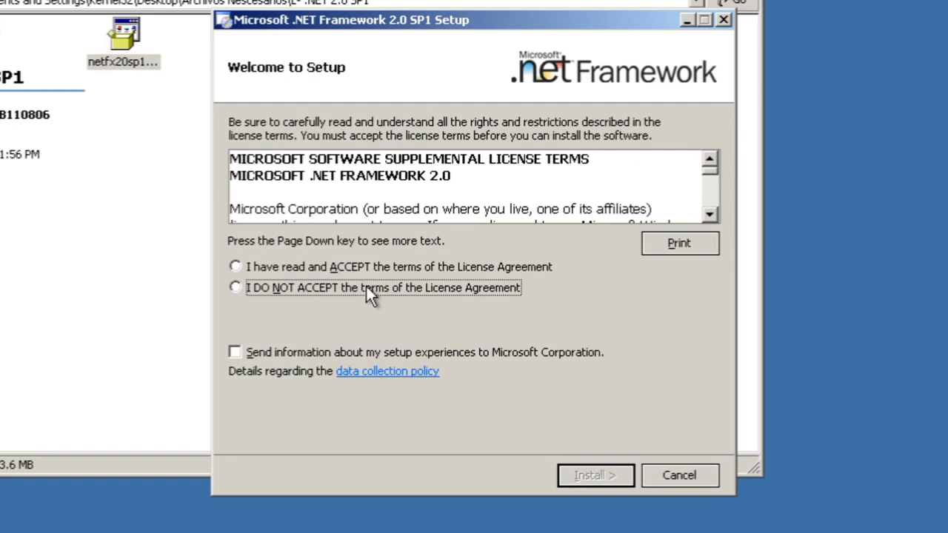
{"action": "left_click", "coordinate": [383, 260]}
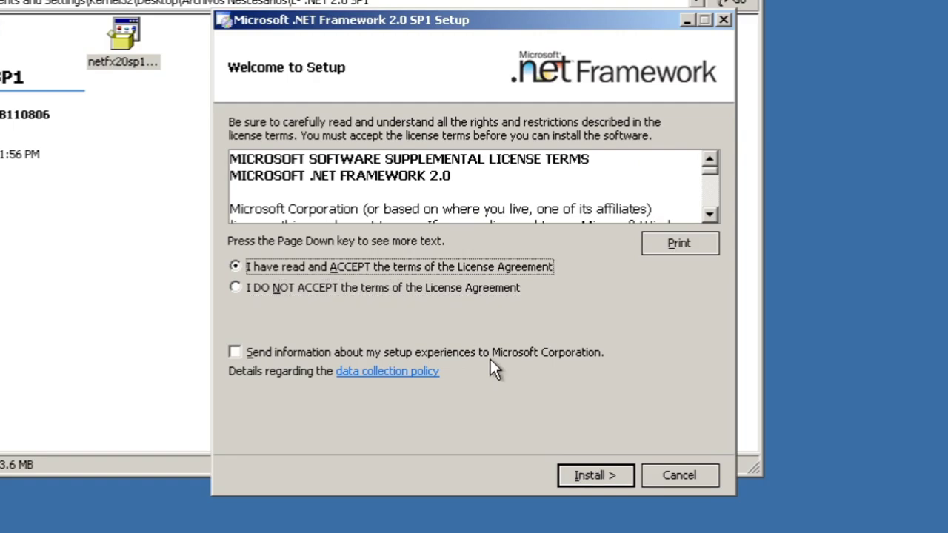
{"action": "left_click", "coordinate": [582, 472]}
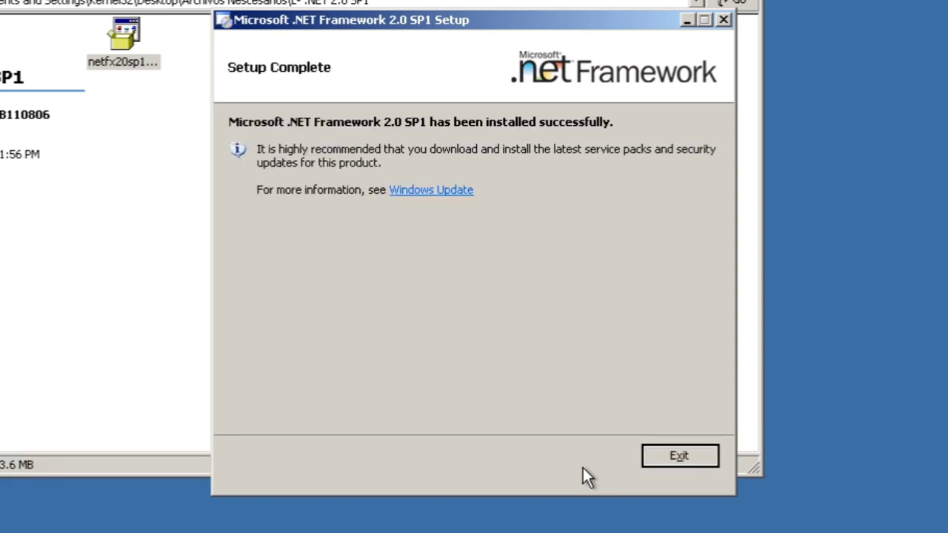
{"action": "left_click", "coordinate": [686, 448]}
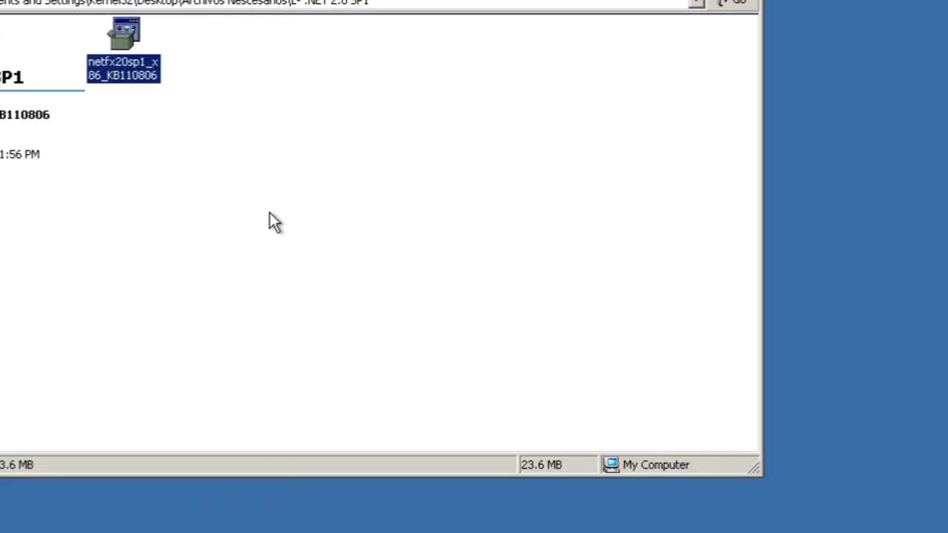
- Install the Windows 2000 hotfix KB2817183 from the M- IE6 SP1 Hotfix folder, agreeing to the license and restarting Windows
{"action": "left_click", "coordinate": [167, 57]}
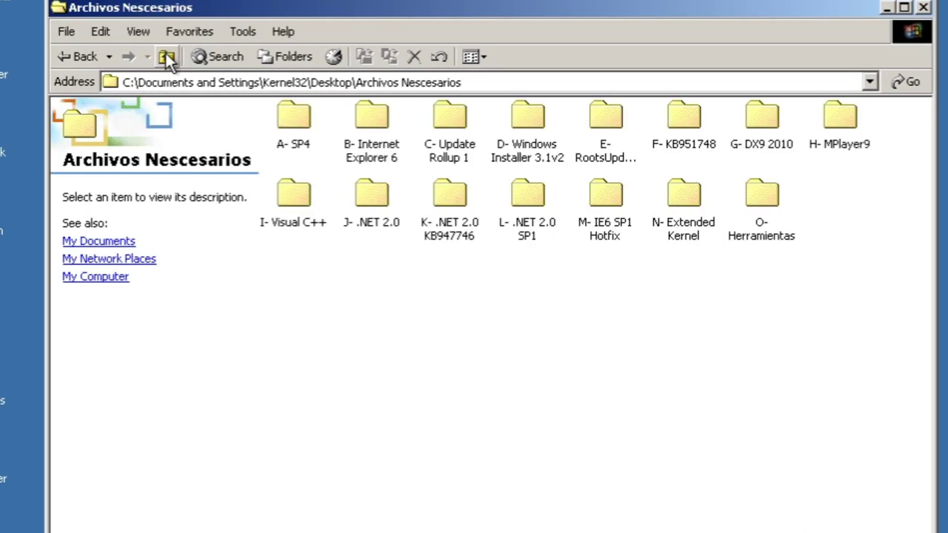
{"action": "double_click", "coordinate": [612, 198]}
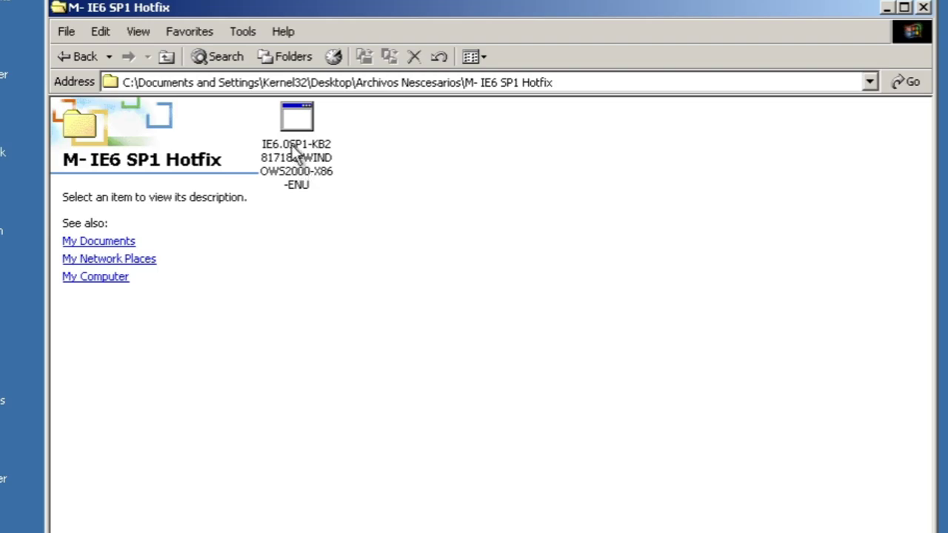
{"action": "left_click", "coordinate": [291, 123]}
{"action": "double_click", "coordinate": [291, 123]}
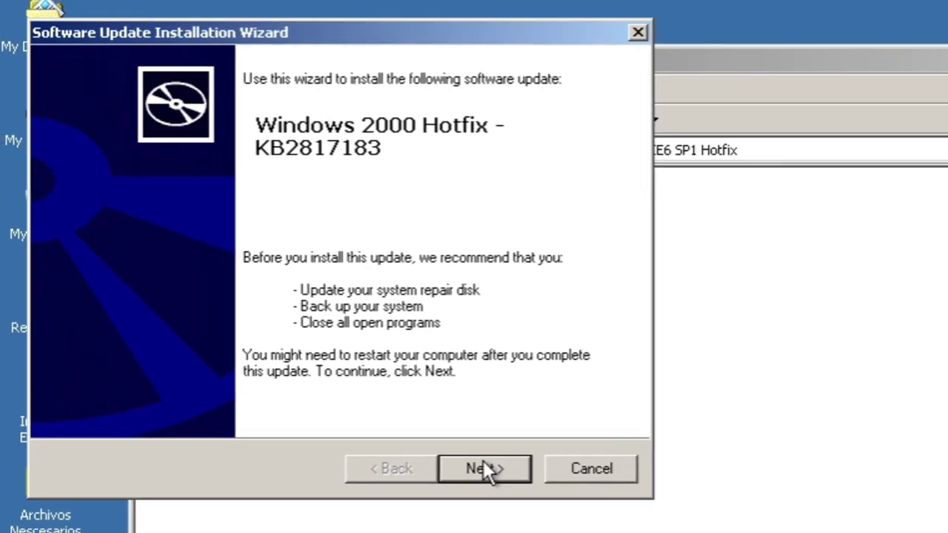
{"action": "left_click", "coordinate": [484, 462]}
{"action": "left_click", "coordinate": [387, 396]}
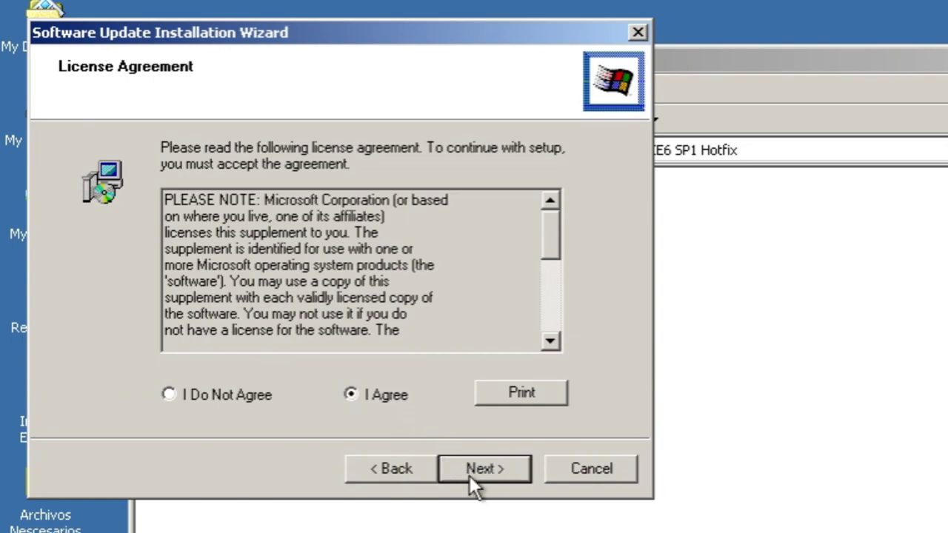
{"action": "left_click", "coordinate": [468, 474]}
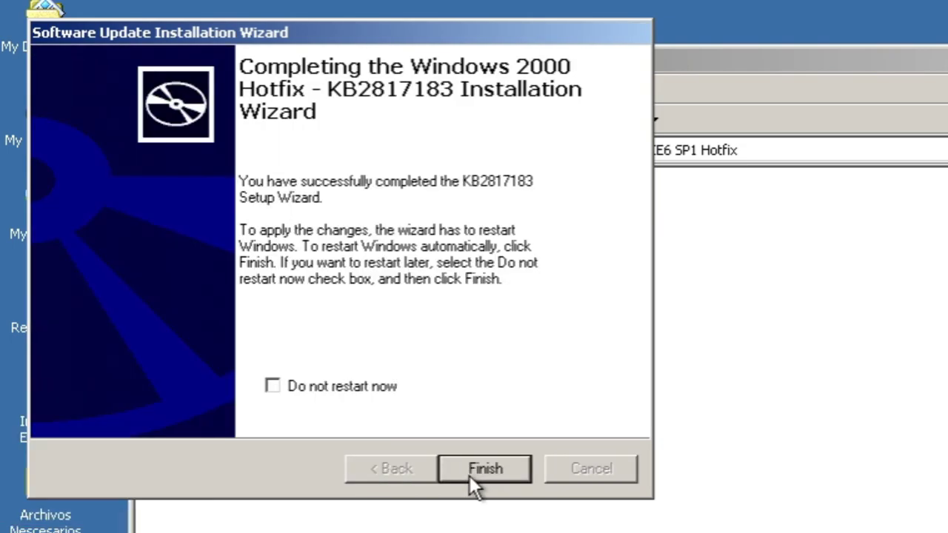
{"action": "left_click", "coordinate": [485, 469]}
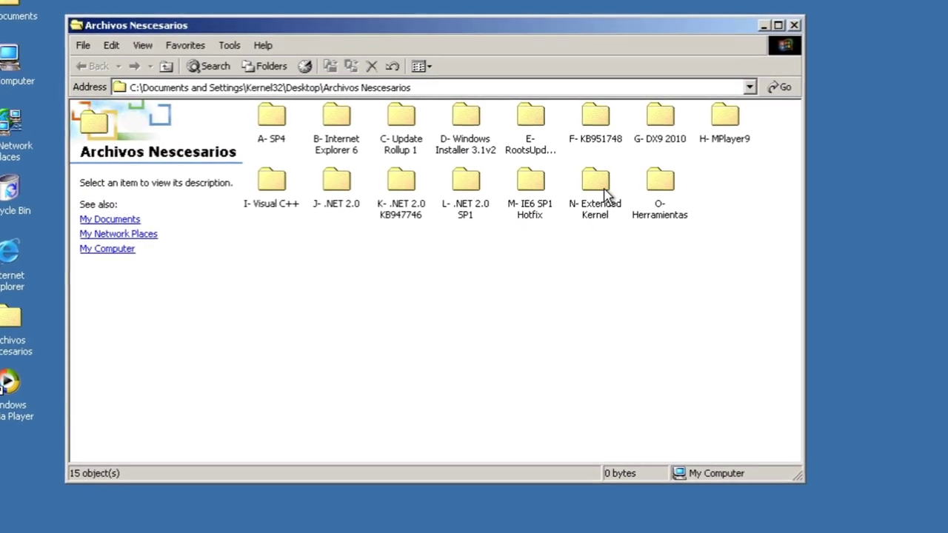
- Launch the Extended Kernel installer from Ver. 3.0e (2020 Apr) in N- Extended Kernel and accept the customized Windows Installer 3.1(v2)
{"action": "double_click", "coordinate": [596, 189]}
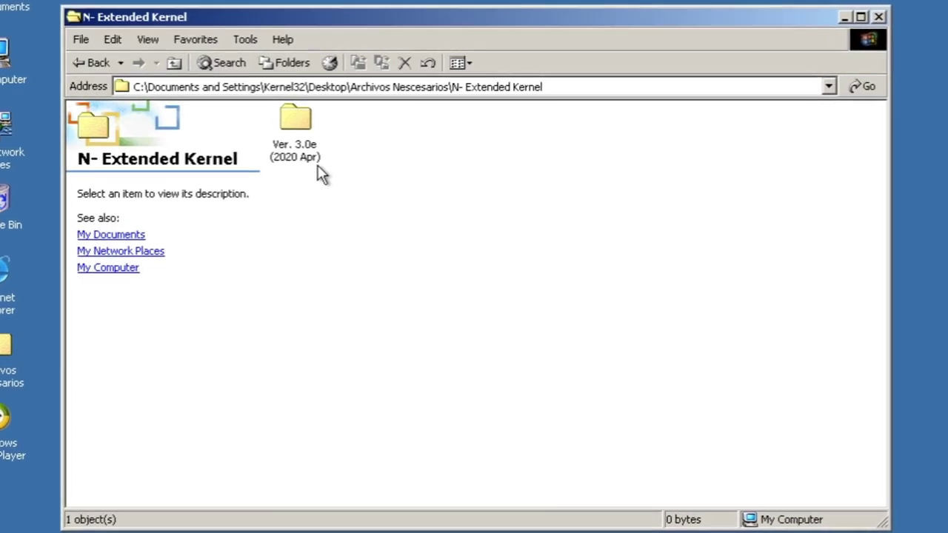
{"action": "left_click", "coordinate": [300, 137]}
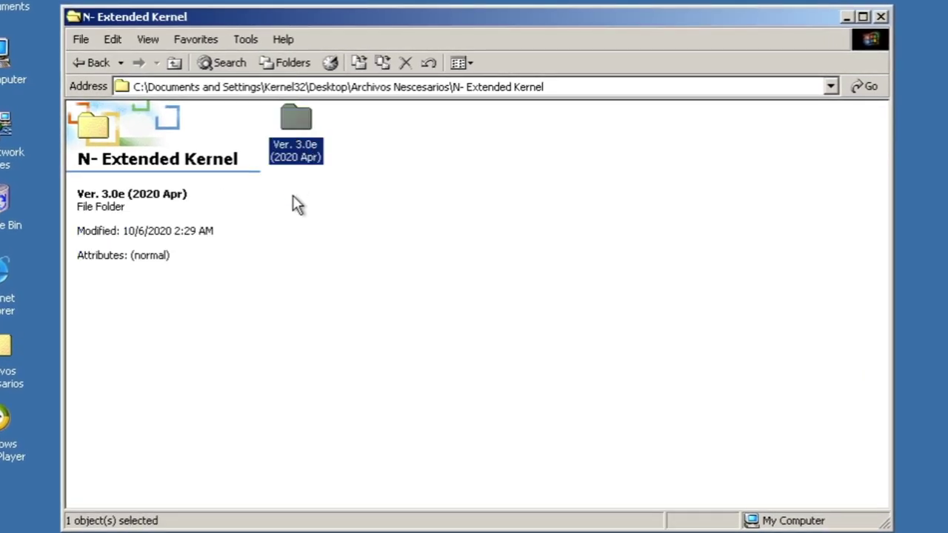
{"action": "double_click", "coordinate": [294, 117]}
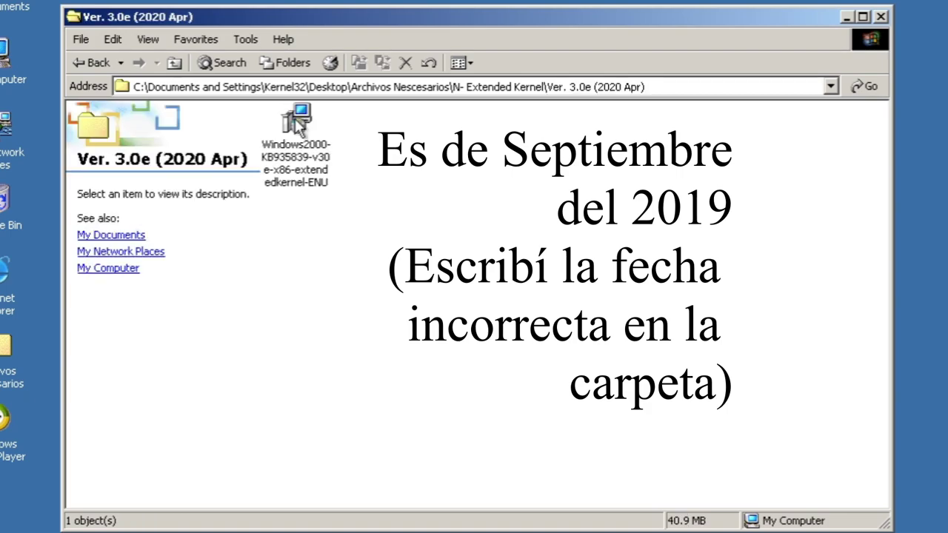
{"action": "double_click", "coordinate": [298, 124]}
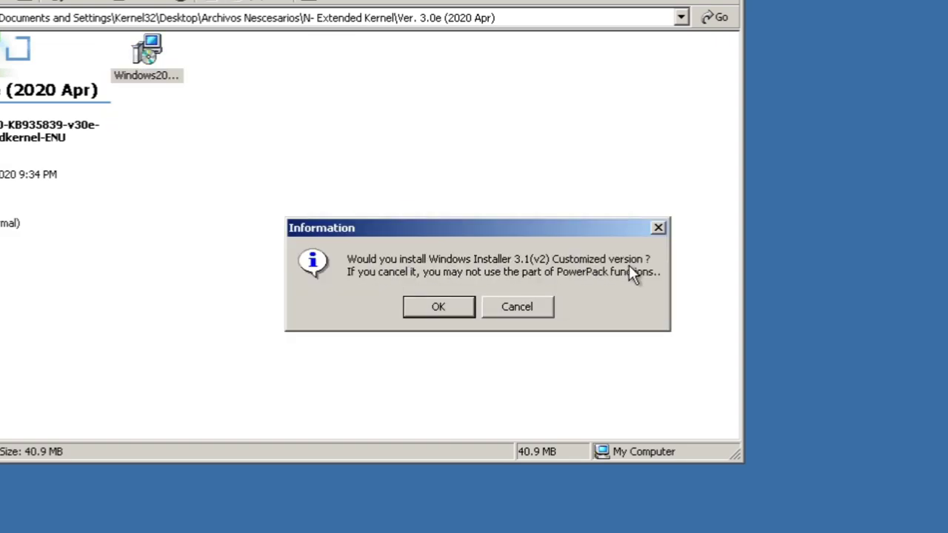
{"action": "left_click", "coordinate": [428, 306]}
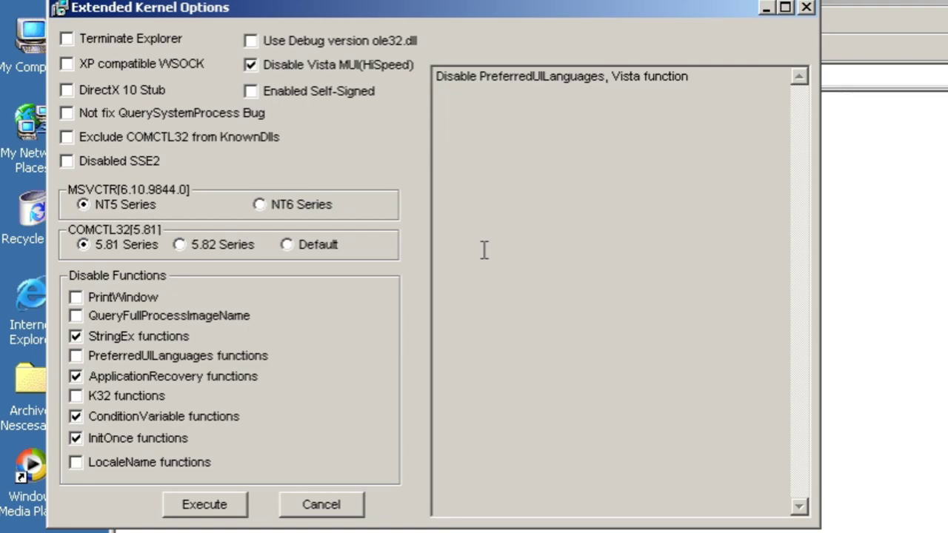
- Toggle Disabled SSE2 on and off again in the Extended Kernel options, and execute with the default selections
{"action": "left_click", "coordinate": [117, 161]}
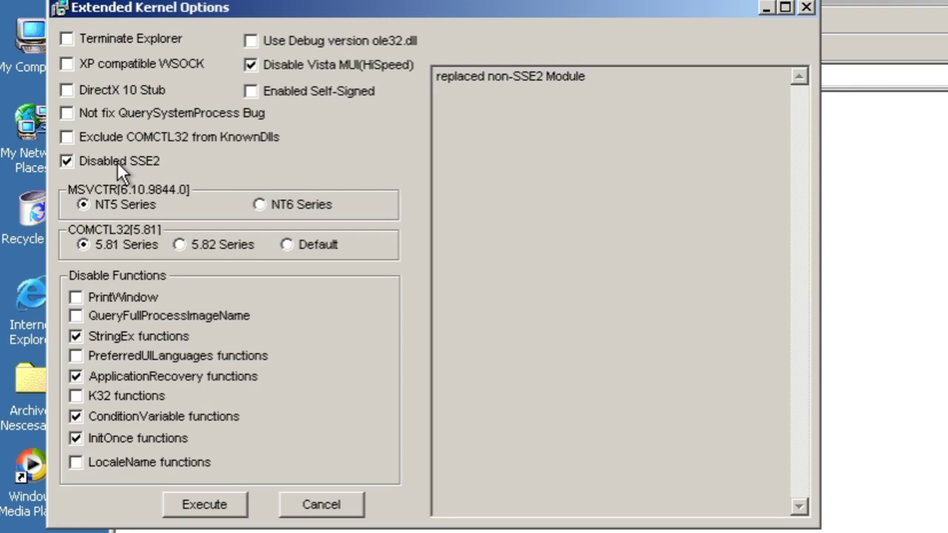
{"action": "left_click", "coordinate": [117, 161]}
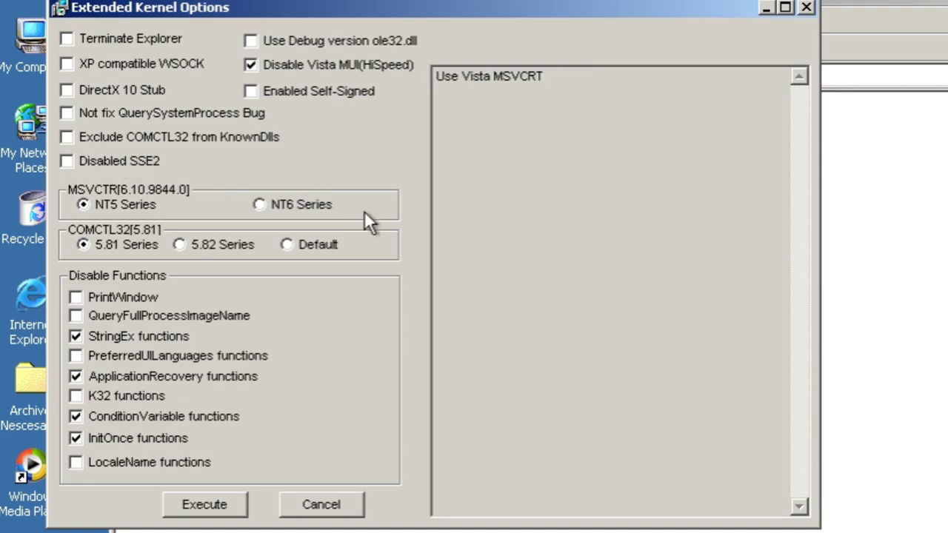
{"action": "left_click", "coordinate": [204, 511]}
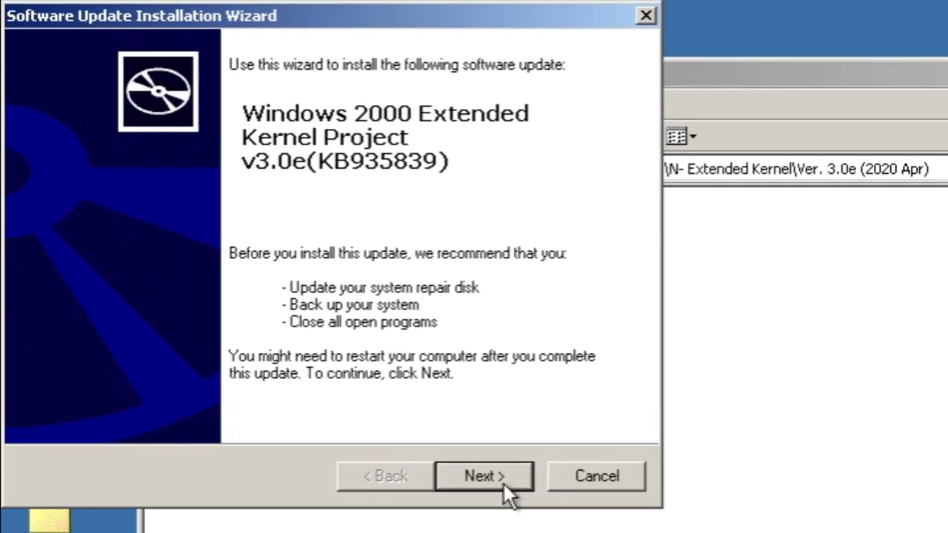
- Install the Windows 2000 Extended Kernel Project v3.0e (KB935839), agreeing to the license, restart Windows and dismiss the ngen.exe error
{"action": "left_click", "coordinate": [504, 481]}
{"action": "left_click", "coordinate": [386, 397]}
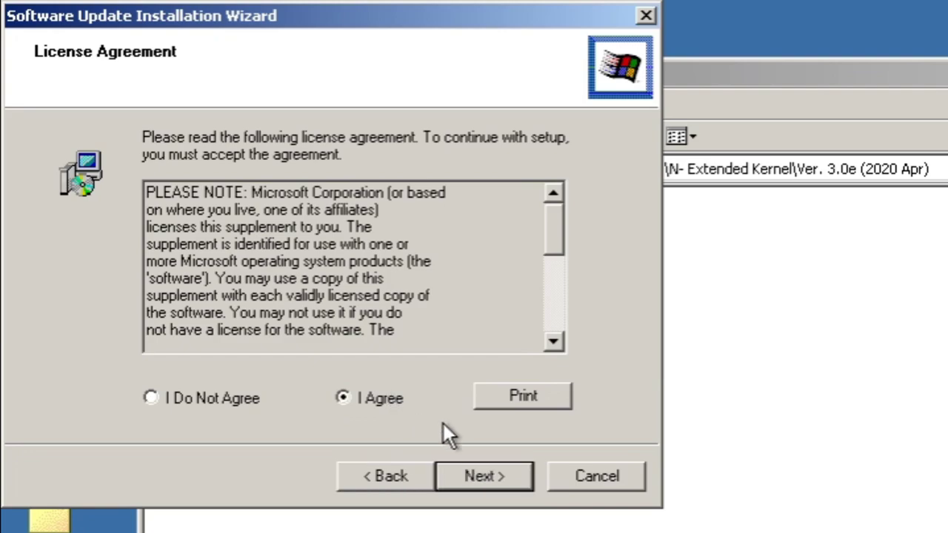
{"action": "left_click", "coordinate": [509, 477]}
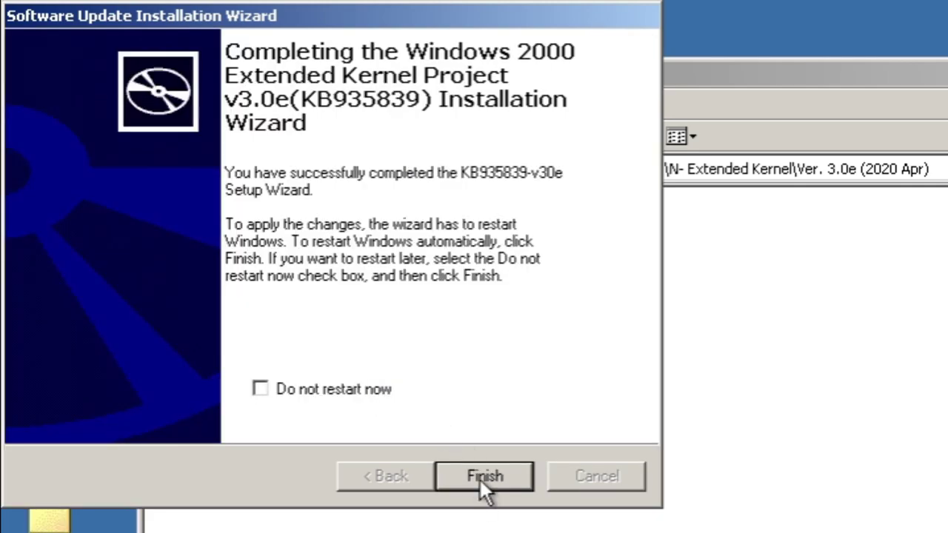
{"action": "left_click", "coordinate": [484, 476]}
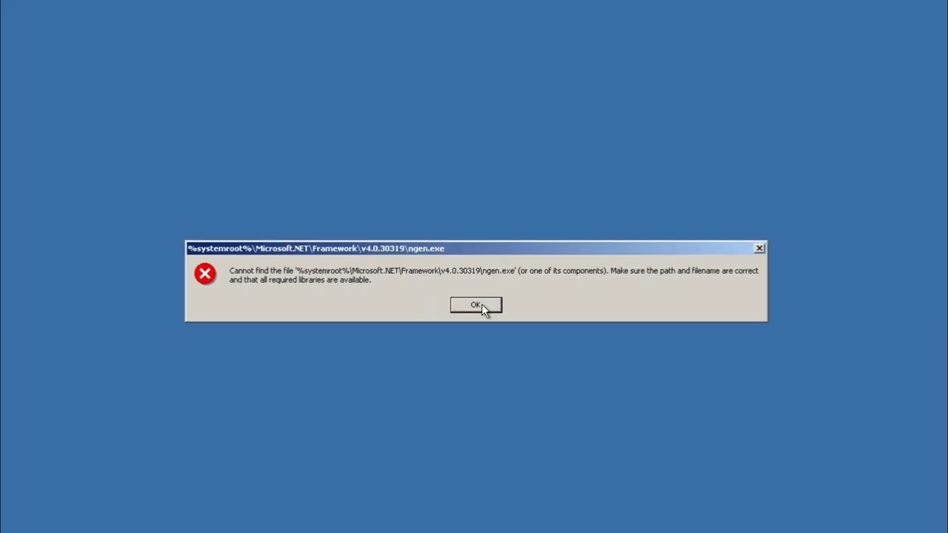
{"action": "left_click", "coordinate": [482, 304]}
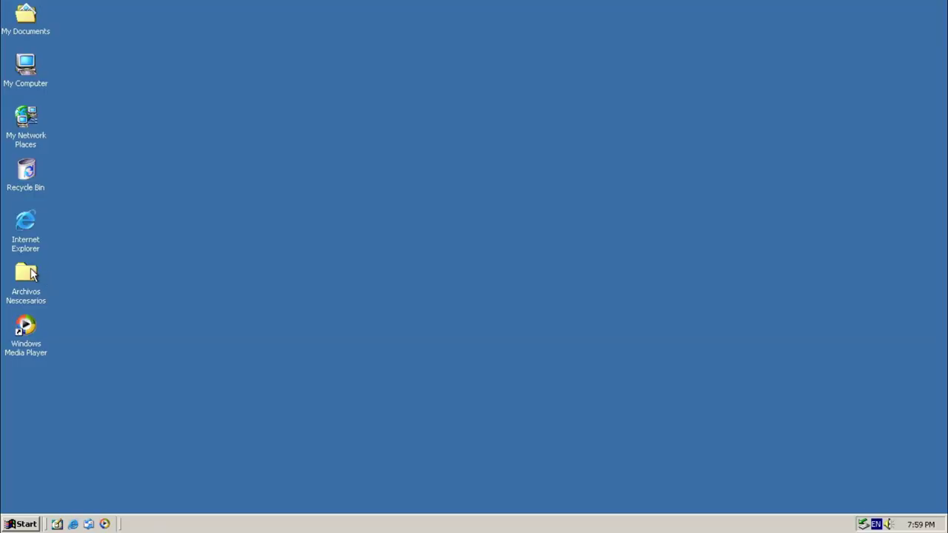
- Open the Navegadores folder inside O- Herramientas in the desktop's Archivos Nescesarios folder
{"action": "double_click", "coordinate": [30, 271]}
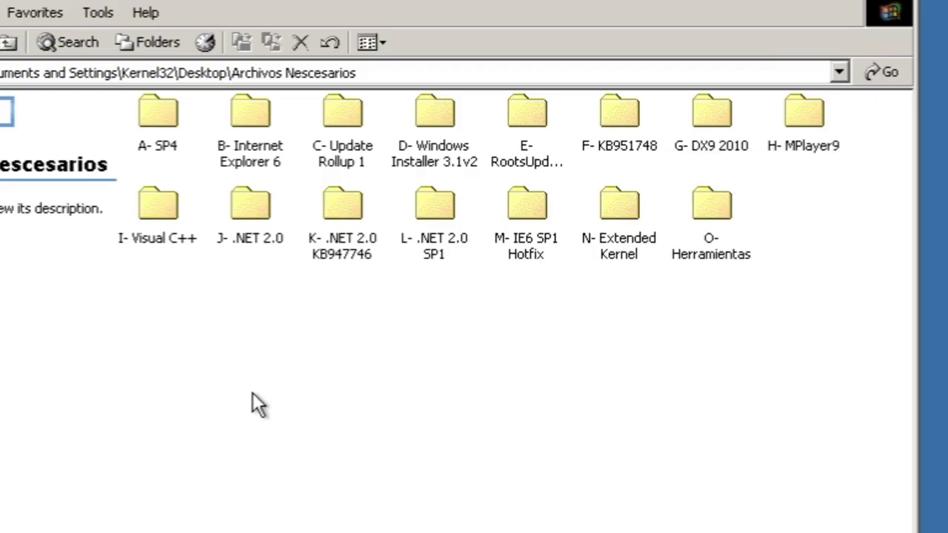
{"action": "double_click", "coordinate": [710, 213]}
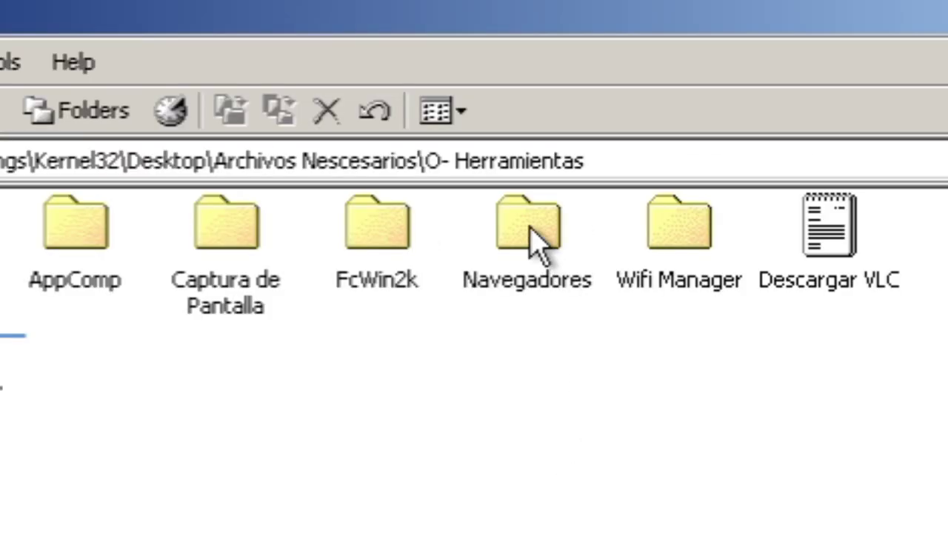
{"action": "left_click", "coordinate": [424, 115]}
{"action": "double_click", "coordinate": [528, 244]}
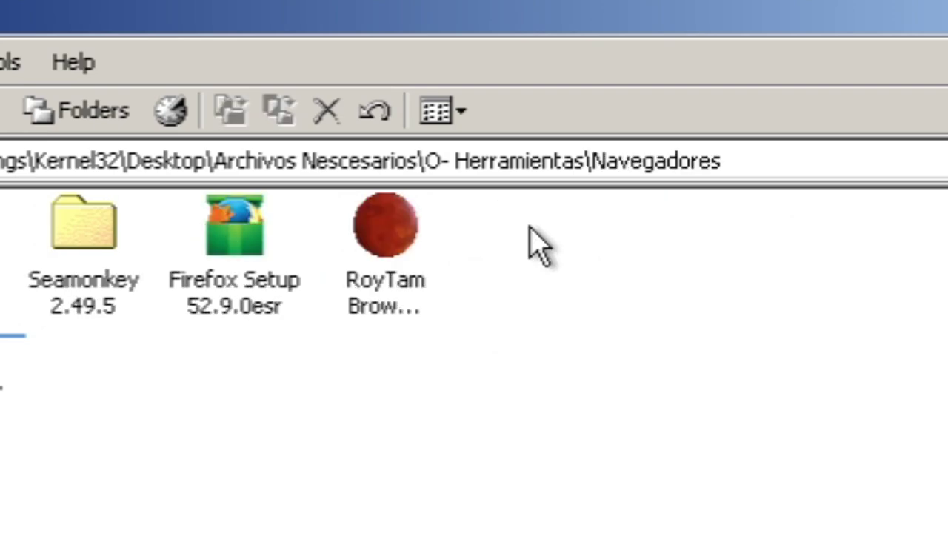
- Try running Firefox Setup 52.9.0esr directly, and launch the Application Compatibility Launcher from the AppComp folder in O- Herramientas
{"action": "double_click", "coordinate": [240, 244]}
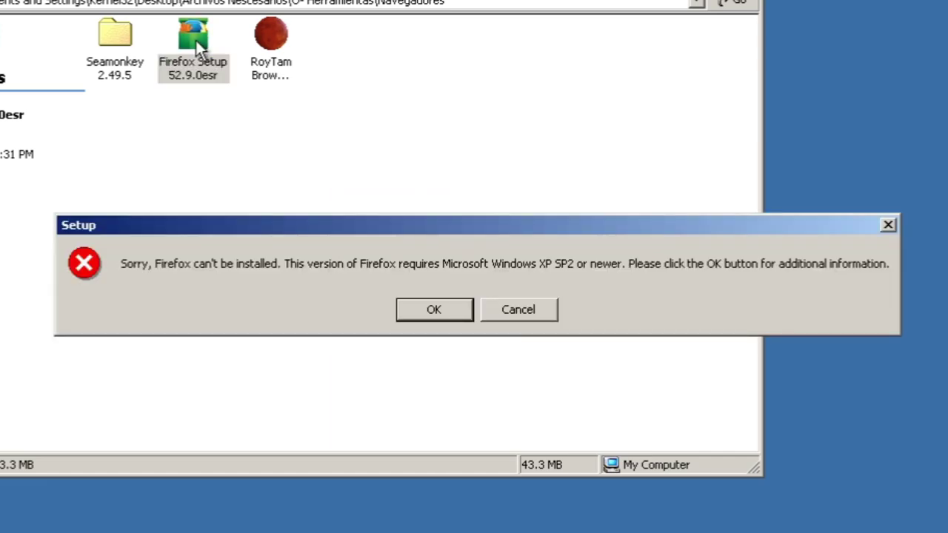
{"action": "left_click", "coordinate": [507, 316]}
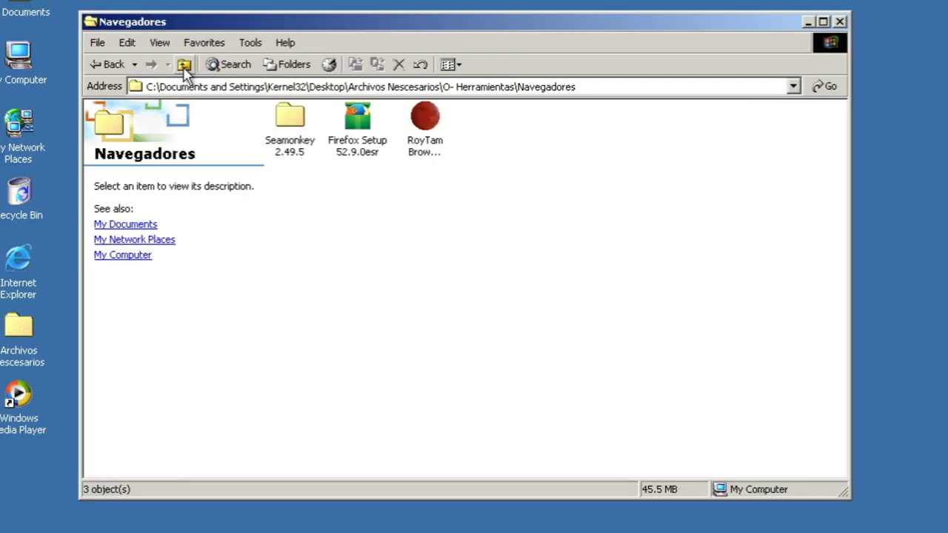
{"action": "left_click", "coordinate": [185, 66]}
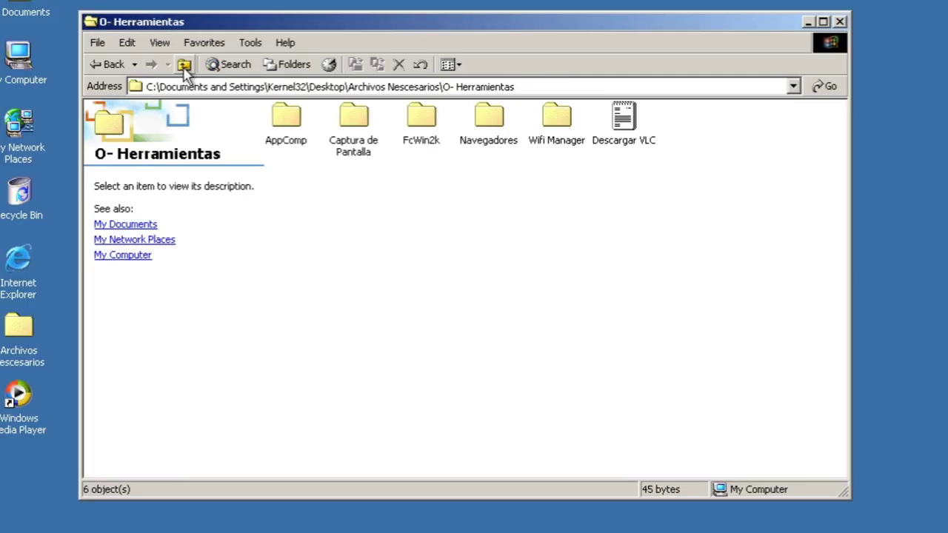
{"action": "double_click", "coordinate": [287, 122]}
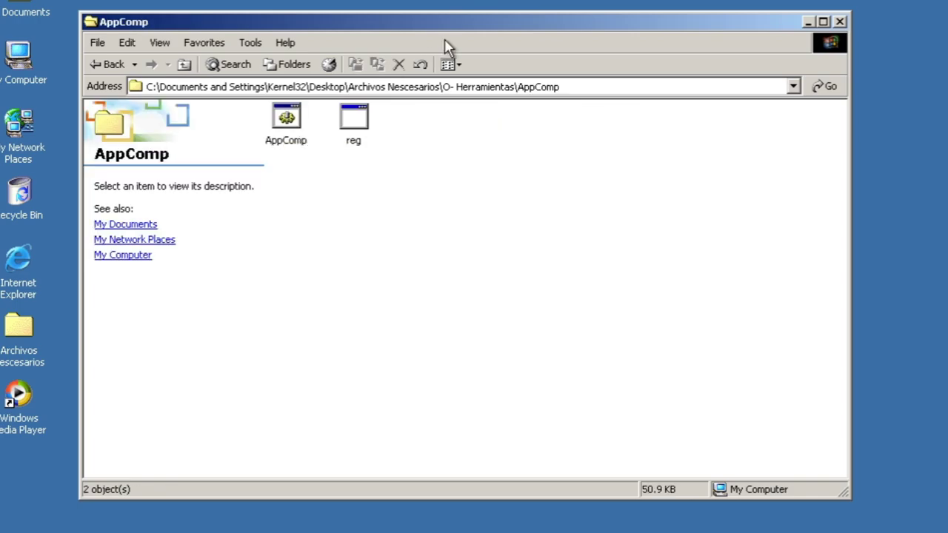
{"action": "left_click_drag", "start_coordinate": [444, 28], "coordinate": [817, 155]}
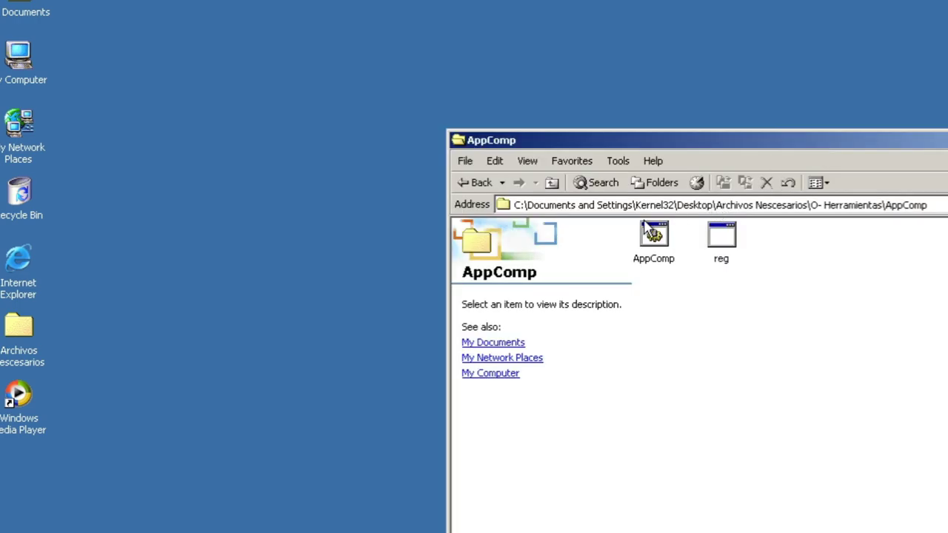
{"action": "double_click", "coordinate": [654, 235]}
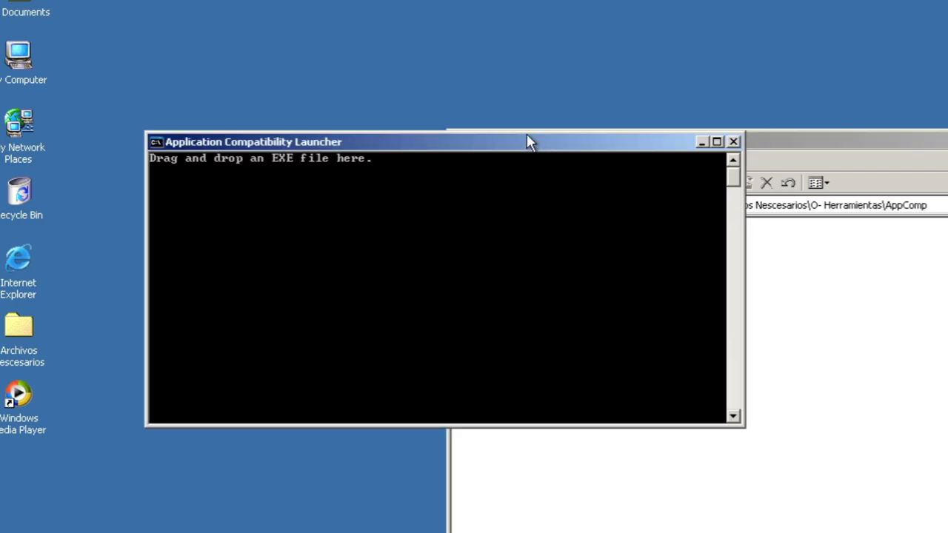
{"action": "left_click_drag", "start_coordinate": [525, 141], "coordinate": [431, 77]}
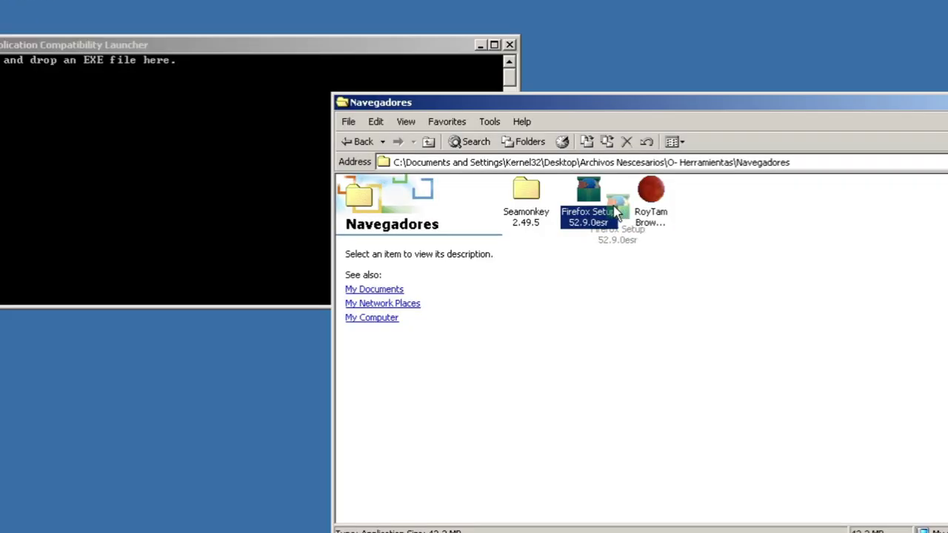
- Run Firefox Setup 52.9.0esr from Navegadores through the Application Compatibility Launcher and choose to save the settings
{"action": "left_click_drag", "start_coordinate": [617, 208], "coordinate": [123, 157]}
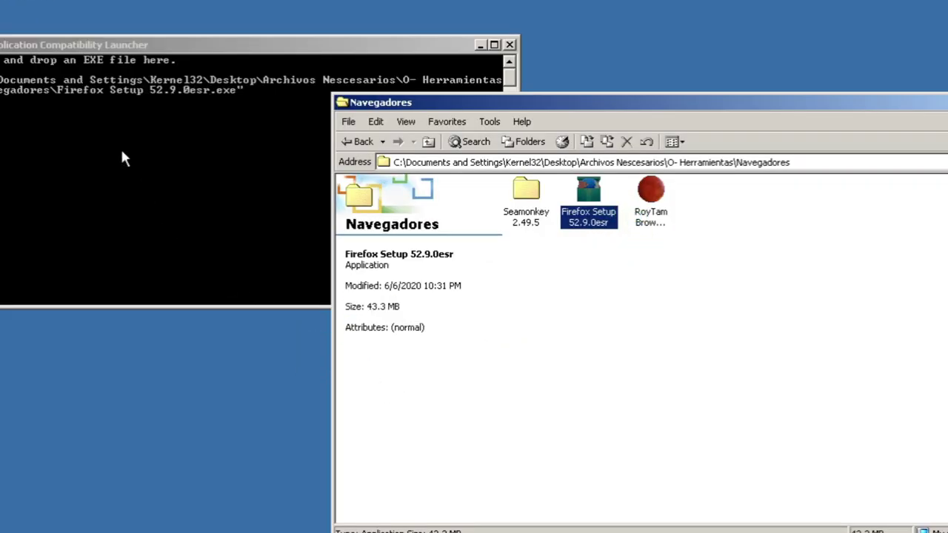
{"action": "left_click", "coordinate": [340, 58]}
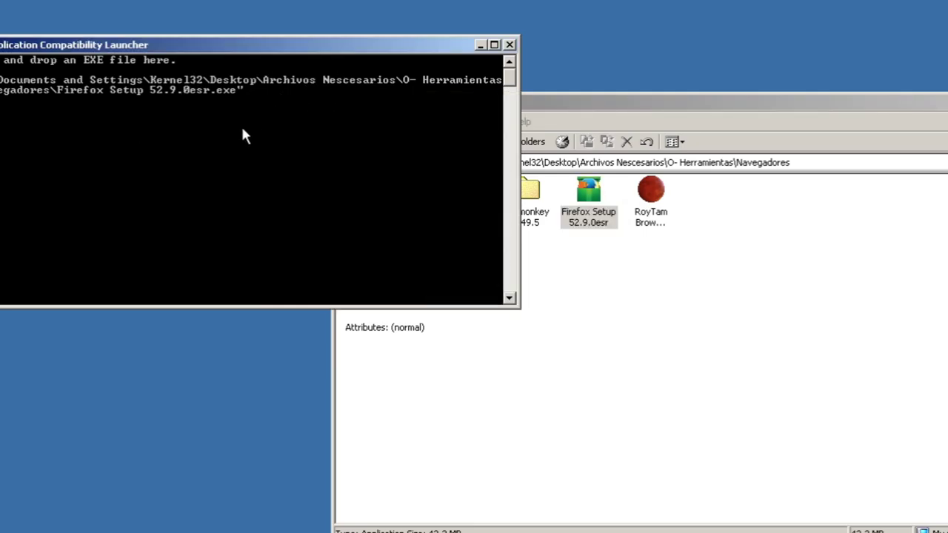
{"action": "key", "text": "Return"}
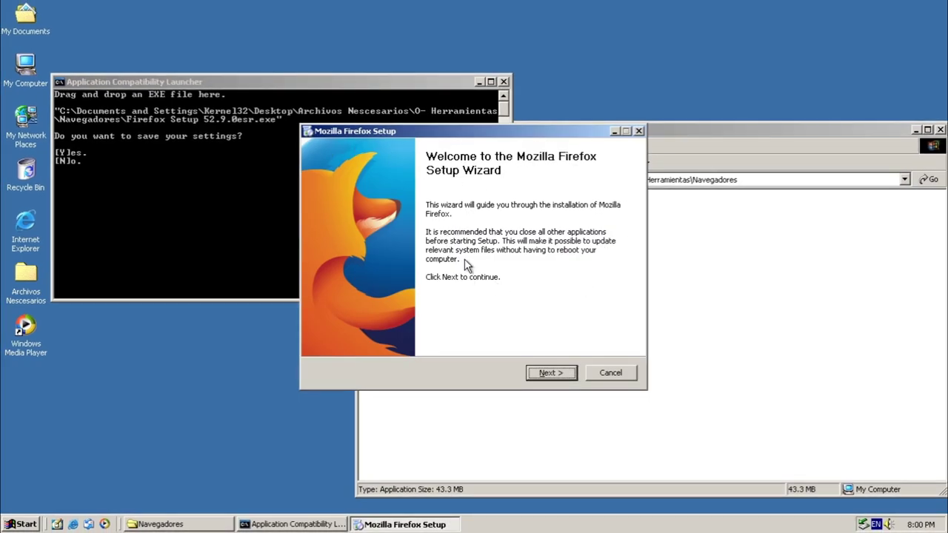
{"action": "left_click", "coordinate": [180, 133]}
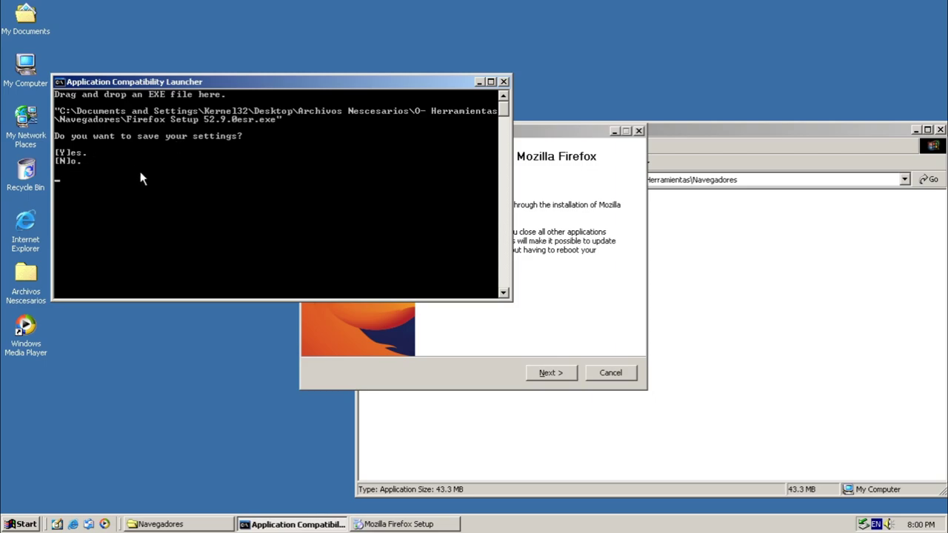
{"action": "type", "text": "y"}
{"action": "key", "text": "Return"}
- Install Mozilla Firefox through its setup wizard and launch the browser
{"action": "left_click", "coordinate": [550, 372]}
{"action": "left_click", "coordinate": [550, 373]}
{"action": "left_click", "coordinate": [550, 372]}
{"action": "left_click", "coordinate": [415, 234]}
{"action": "left_click", "coordinate": [536, 361]}
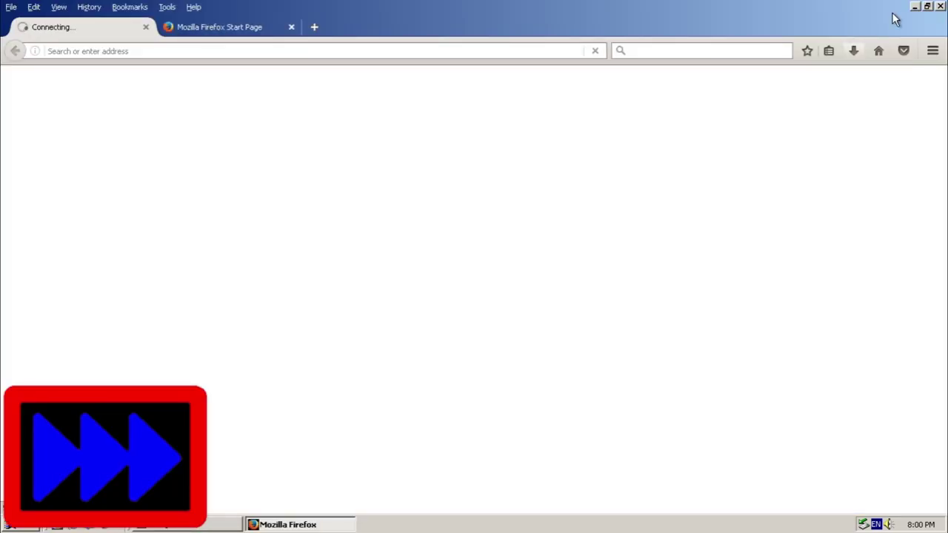
- Restore the Firefox window to a smaller size, look through the welcome page, and close the browser with both tabs
{"action": "left_click", "coordinate": [927, 7]}
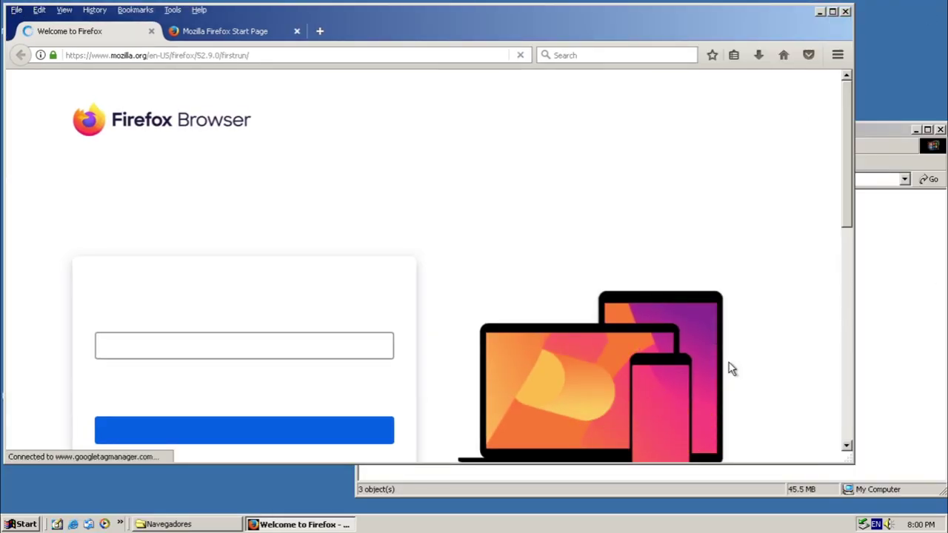
{"action": "left_click_drag", "start_coordinate": [850, 206], "coordinate": [850, 268]}
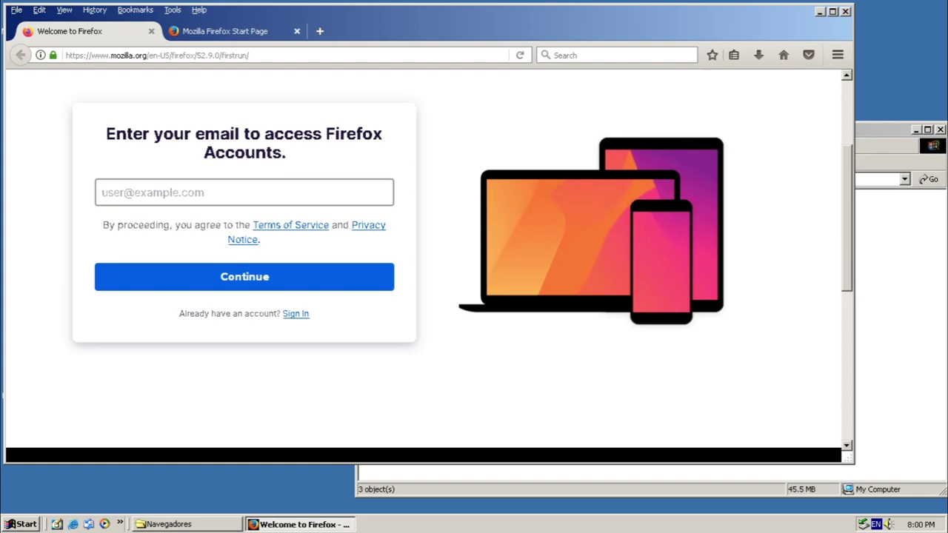
{"action": "left_click", "coordinate": [845, 12]}
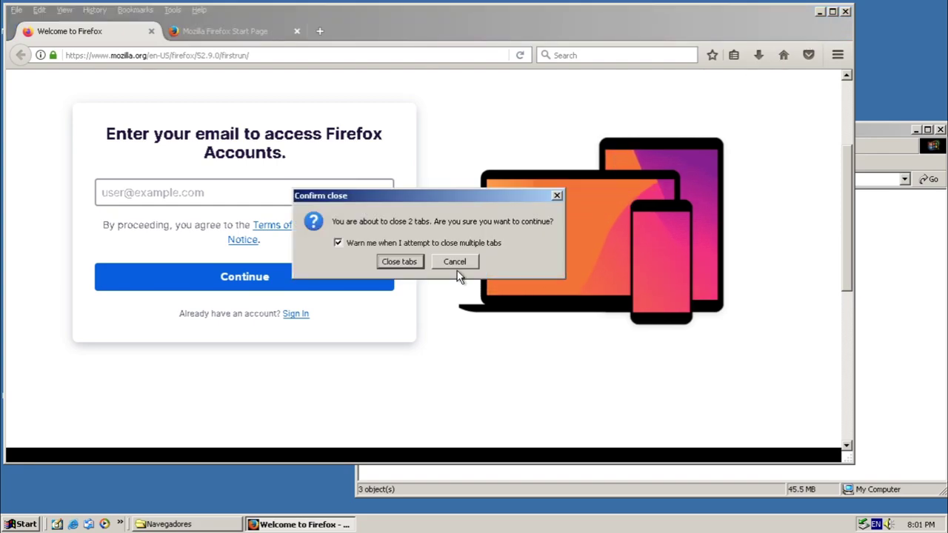
{"action": "left_click", "coordinate": [400, 262]}
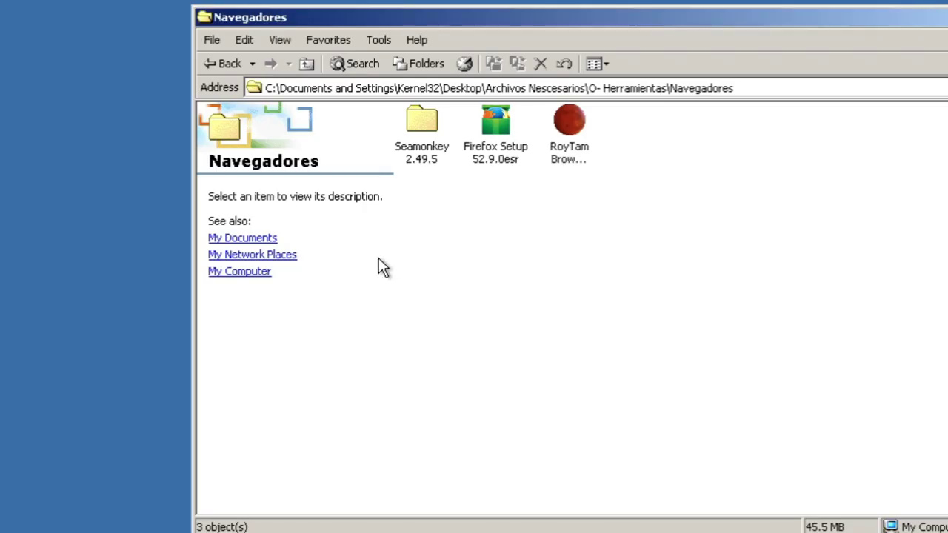
- Install the x86 version of New Moon with the RoyTam Browser Installer from the Navegadores folder
{"action": "double_click", "coordinate": [570, 120]}
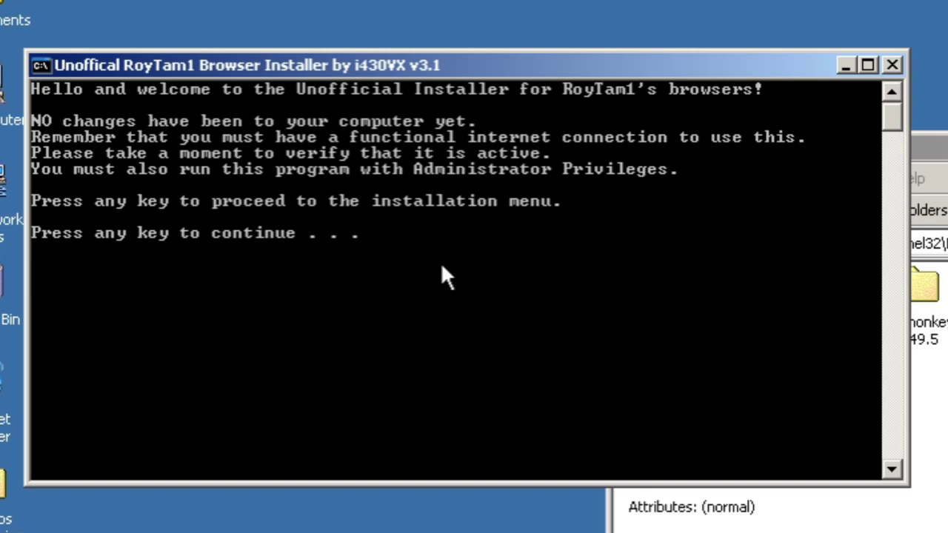
{"action": "key", "text": "Return"}
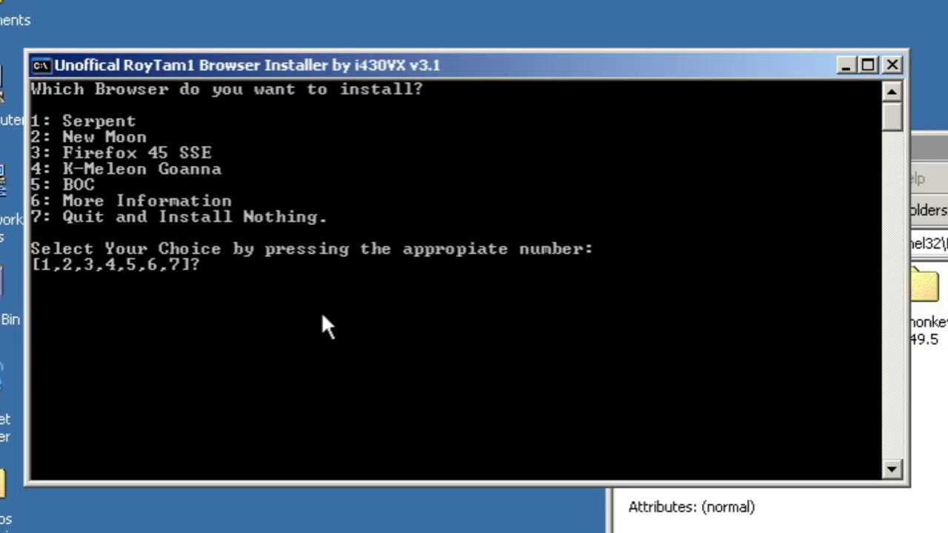
{"action": "key", "text": "2"}
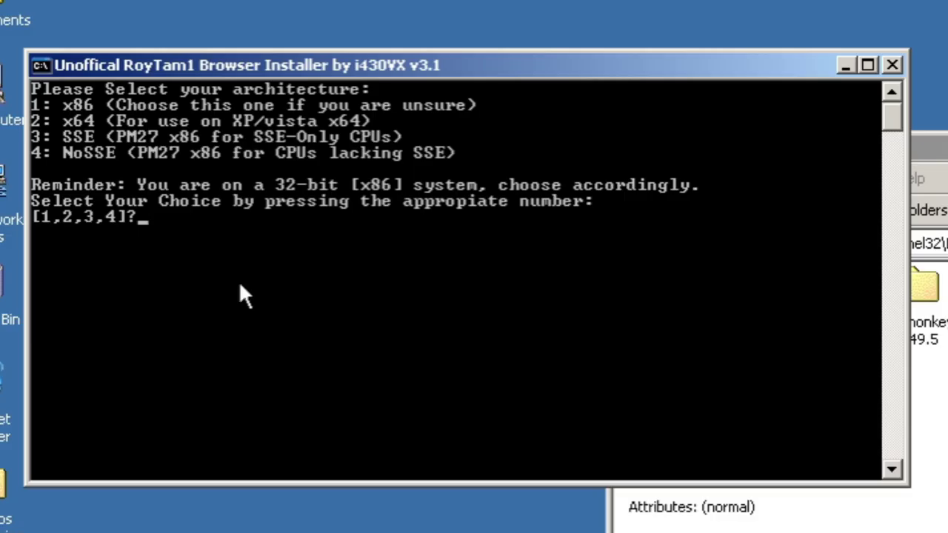
{"action": "key", "text": "1"}
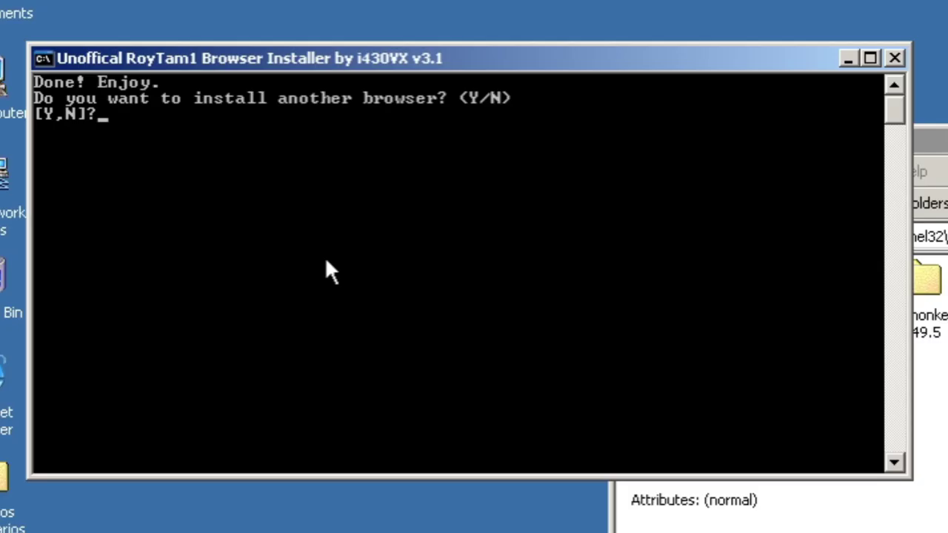
- Install K-Meleon Goanna as another browser and finish the RoyTam installer without adding more
{"action": "left_click", "coordinate": [263, 225]}
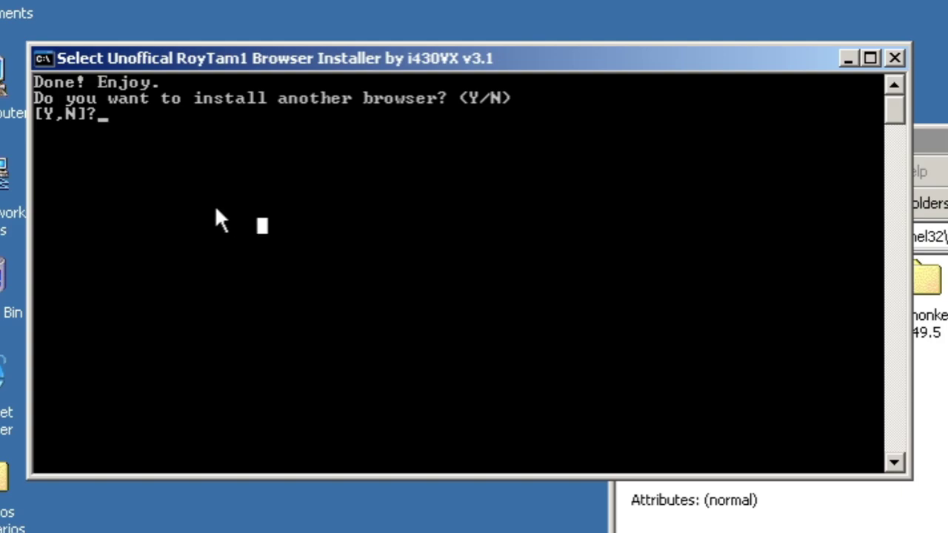
{"action": "key", "text": "y"}
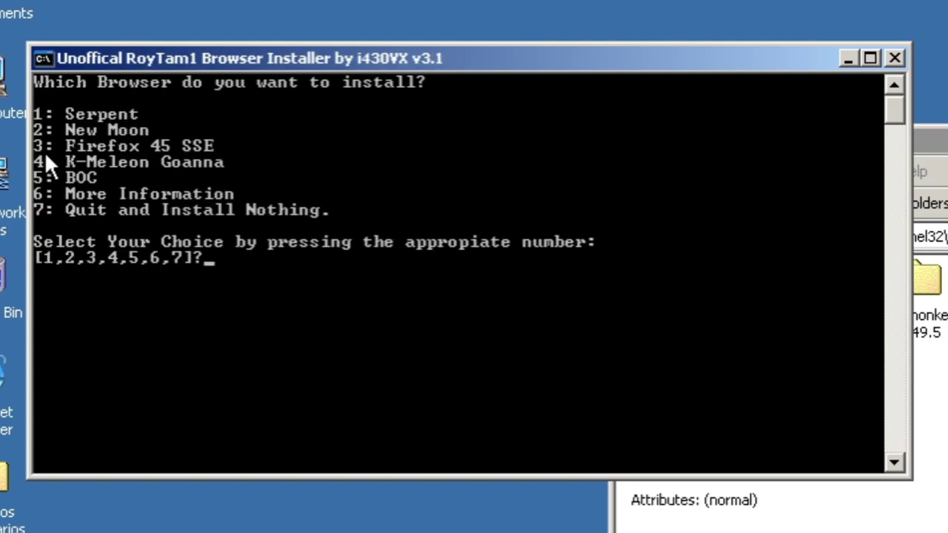
{"action": "key", "text": "4"}
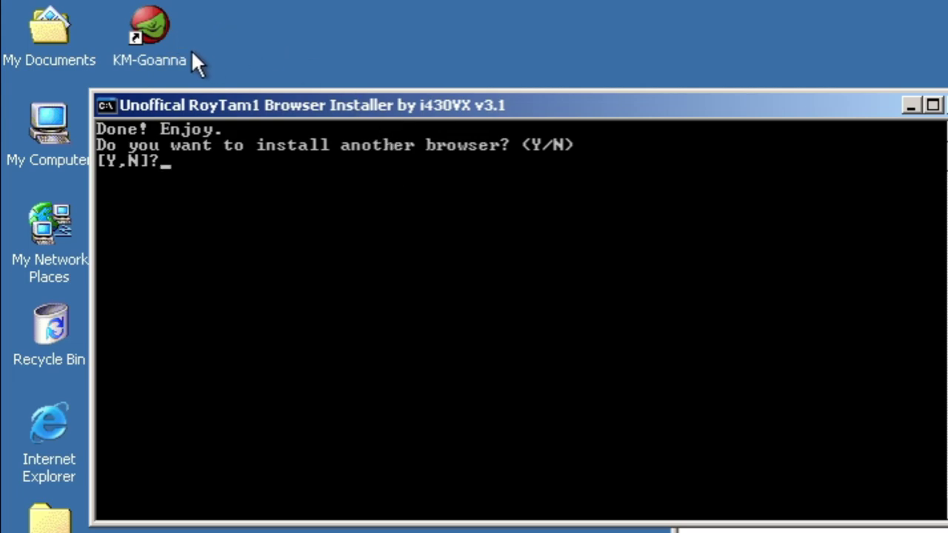
{"action": "left_click", "coordinate": [165, 32]}
{"action": "left_click", "coordinate": [288, 122]}
{"action": "key", "text": "n"}
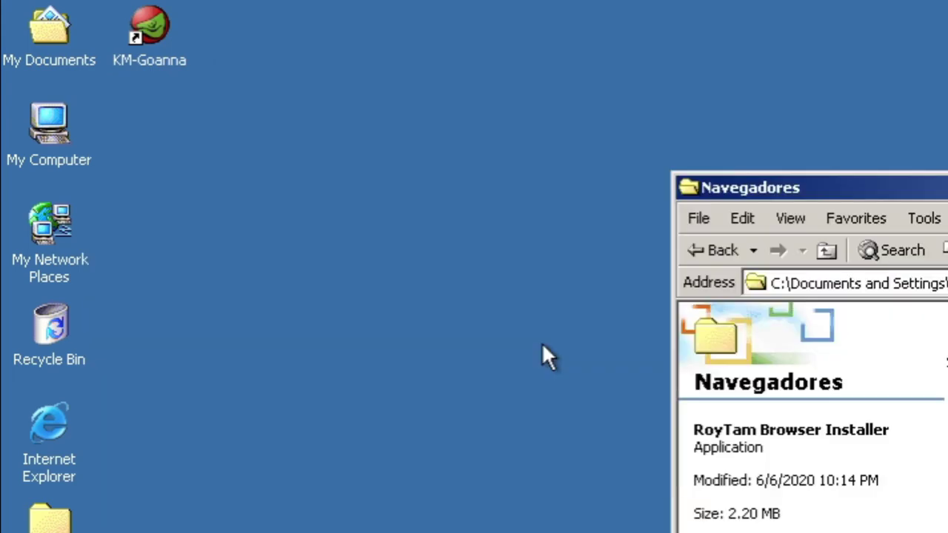
- Launch the seamonkey application from the Seamonkey 2.49.5 folder in Navegadores
{"action": "left_click", "coordinate": [885, 419]}
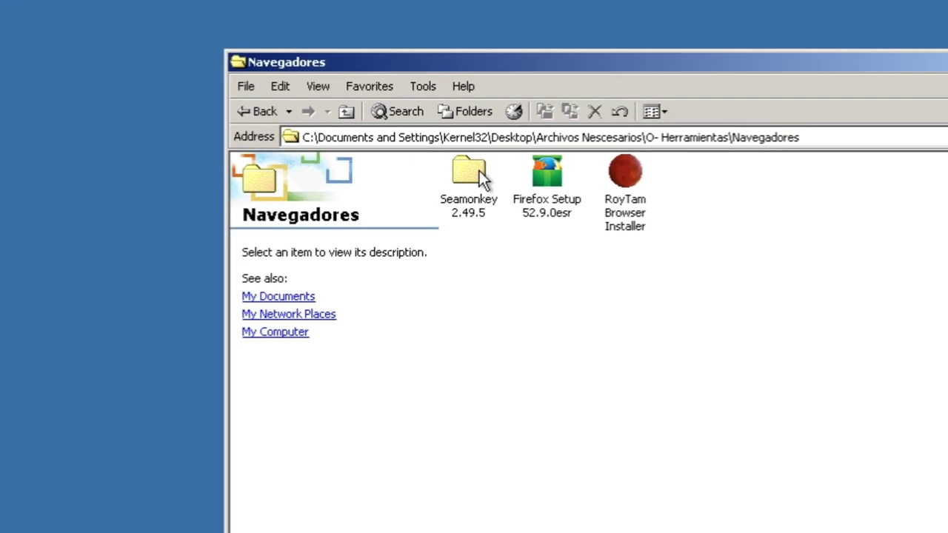
{"action": "double_click", "coordinate": [547, 196]}
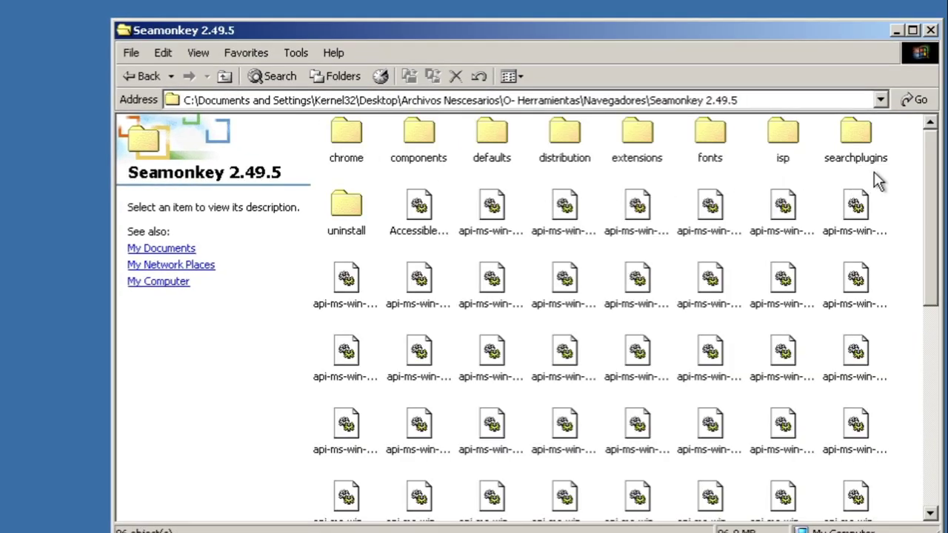
{"action": "scroll", "coordinate": [934, 159], "scroll_direction": "down", "scroll_amount": 5}
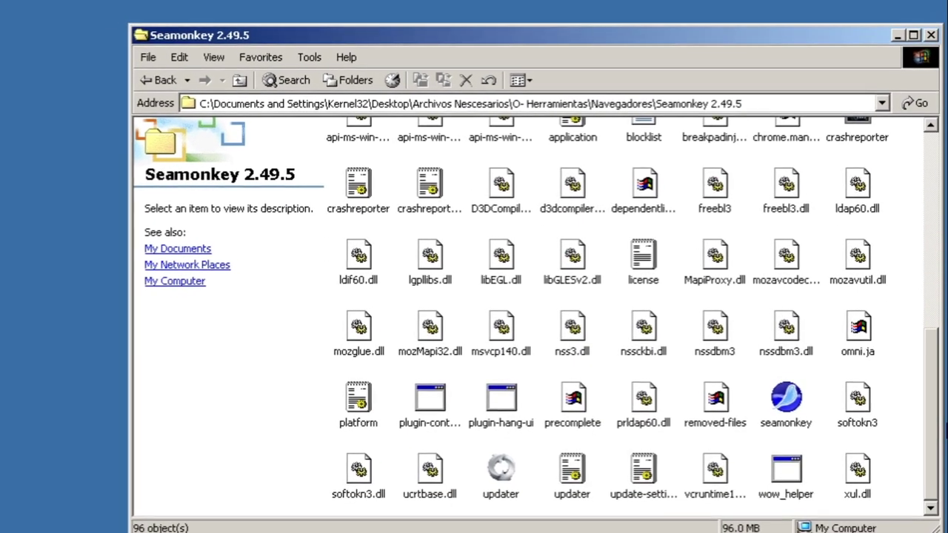
{"action": "left_click", "coordinate": [798, 389]}
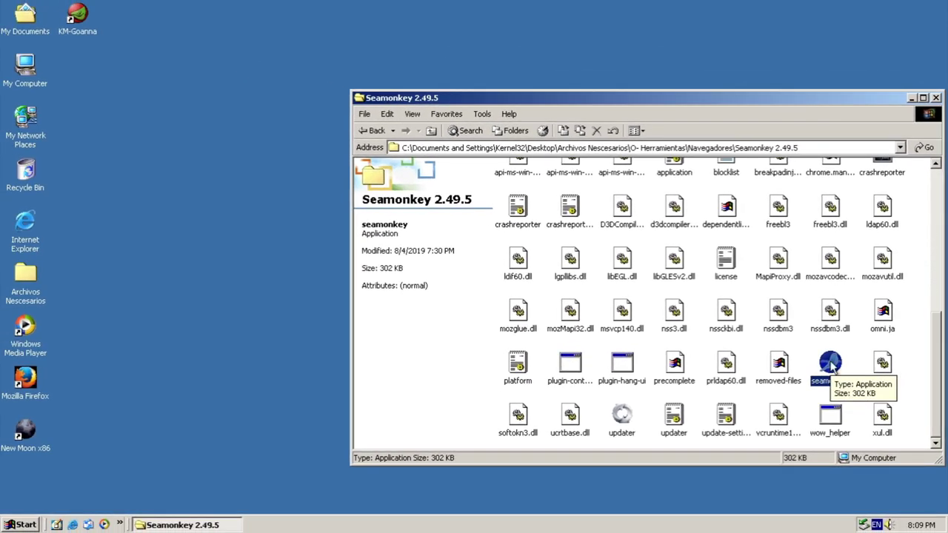
{"action": "double_click", "coordinate": [830, 362]}
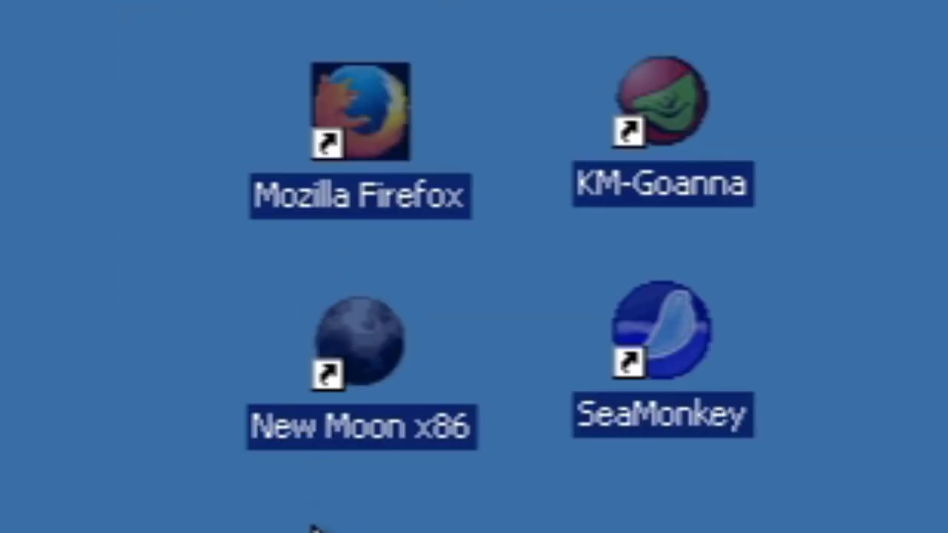
- Examine the web pages open in Firefox, New Moon, SeaMonkey and K-Meleon, and open the Windows 98 video on YouTube
{"action": "left_click", "coordinate": [311, 526]}
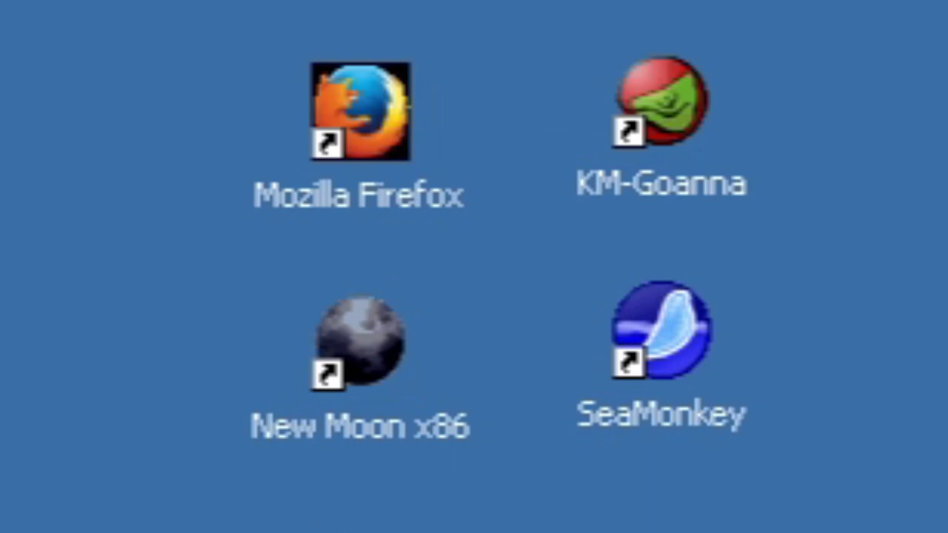
{"action": "left_click", "coordinate": [341, 525]}
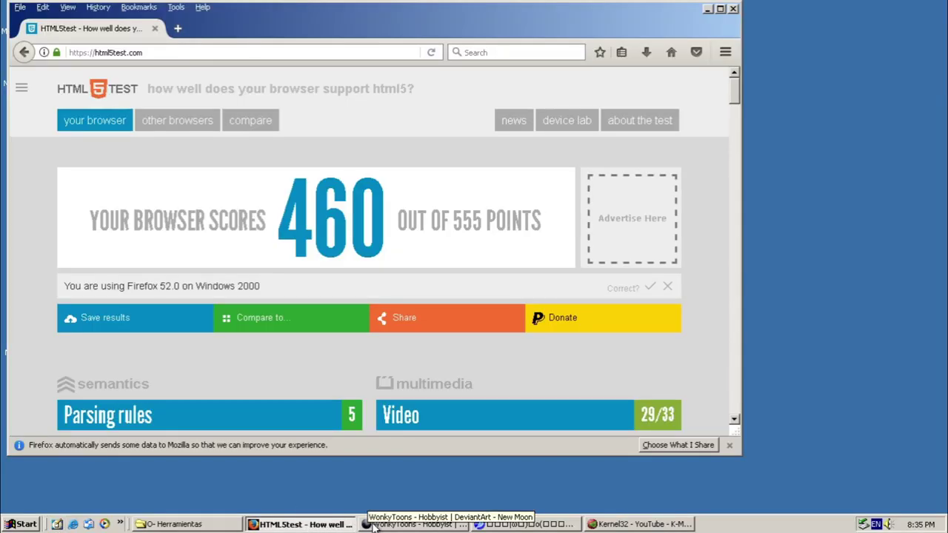
{"action": "left_click", "coordinate": [374, 525]}
{"action": "left_click", "coordinate": [522, 524]}
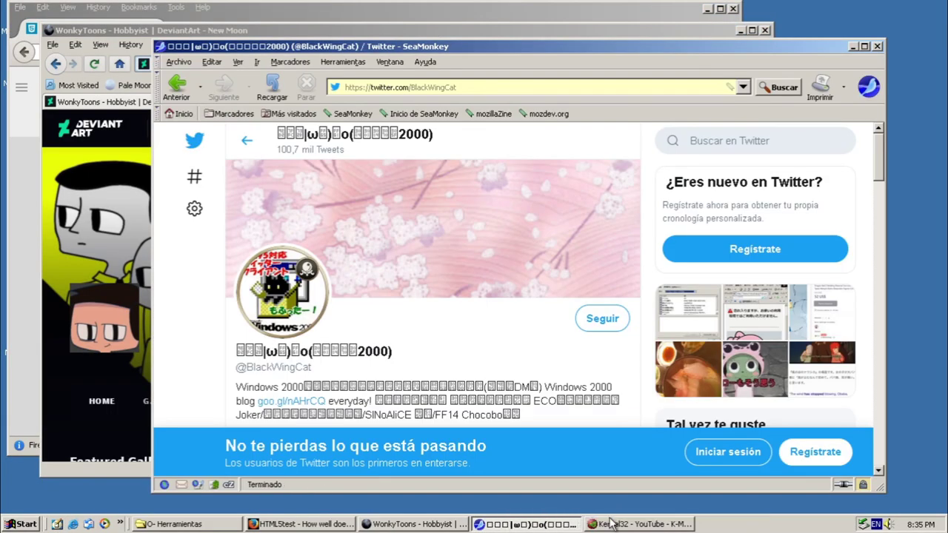
{"action": "left_click", "coordinate": [629, 526]}
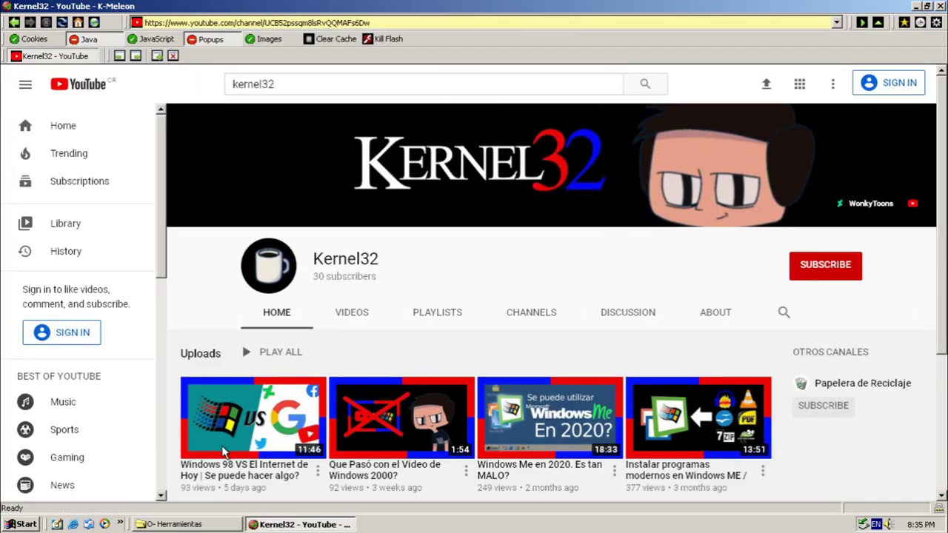
{"action": "left_click", "coordinate": [262, 410]}
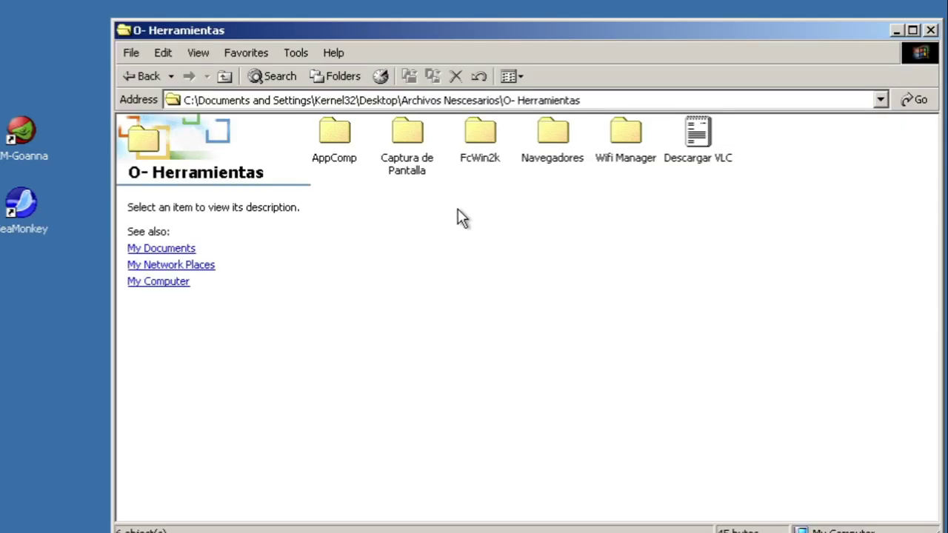
- Launch the fcwin2k converter from the FcWin2k tools folder and load the vlc-3.0.11-win32 installer from the desktop as its file
{"action": "double_click", "coordinate": [484, 135]}
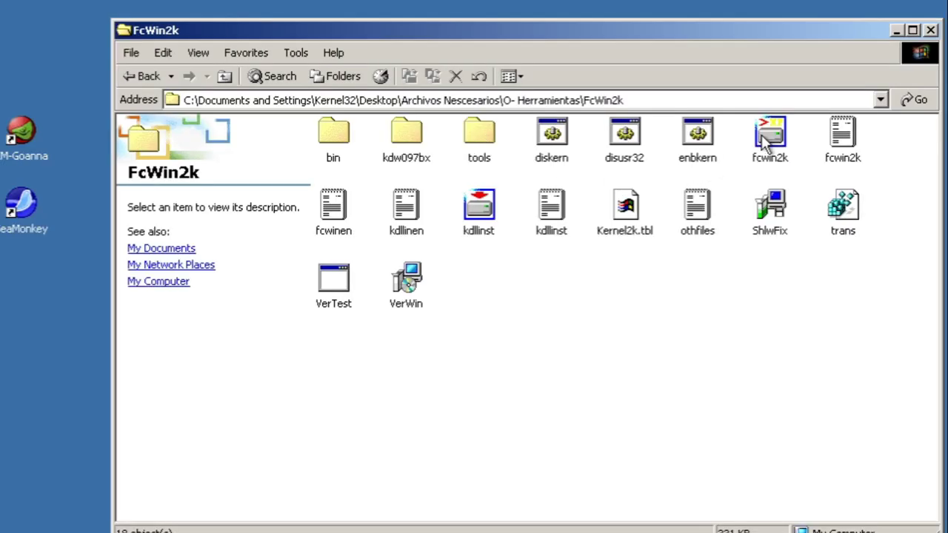
{"action": "double_click", "coordinate": [770, 137]}
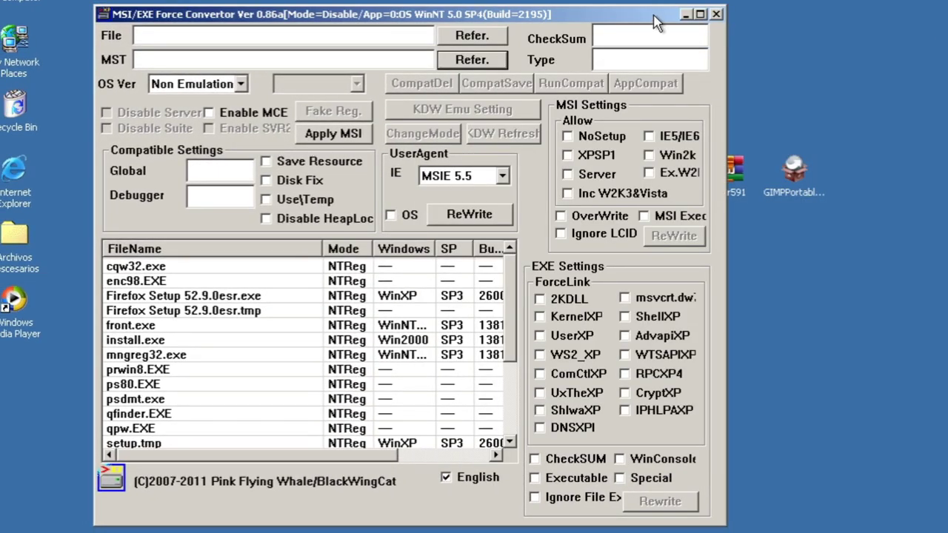
{"action": "left_click_drag", "start_coordinate": [483, 13], "coordinate": [310, 2]}
{"action": "left_click_drag", "start_coordinate": [596, 189], "coordinate": [850, 40]}
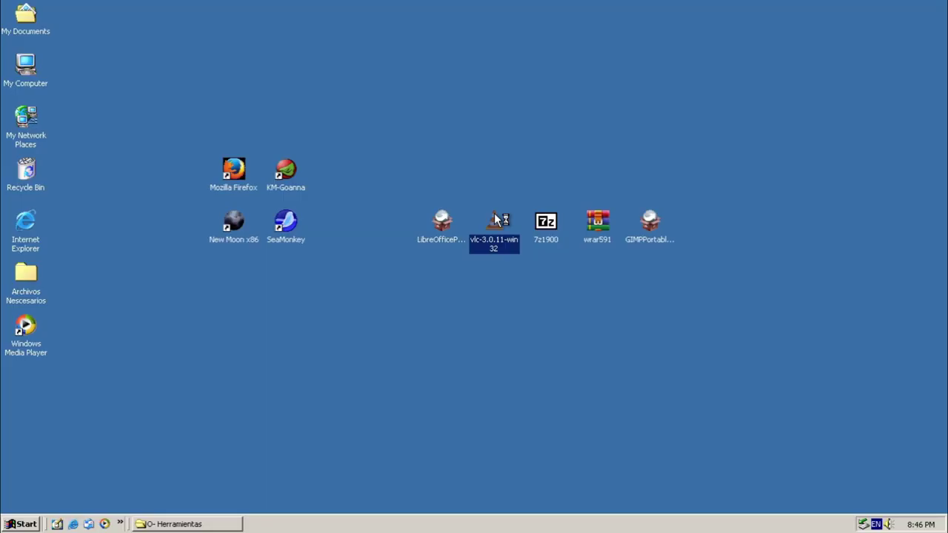
{"action": "double_click", "coordinate": [601, 169]}
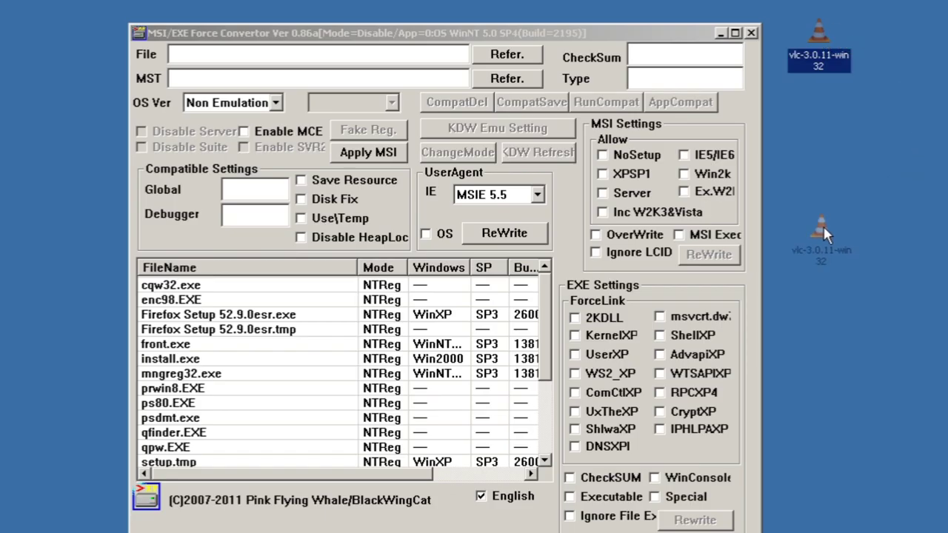
{"action": "left_click_drag", "start_coordinate": [314, 56], "coordinate": [314, 55]}
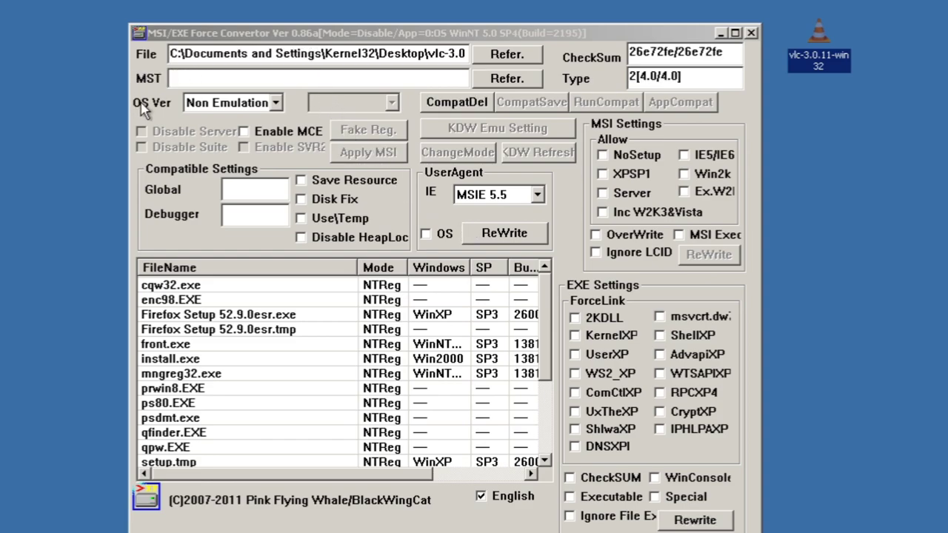
- Set the emulated OS version to Windows XP SP3 and run the VLC installer in compatibility mode with English as its language
{"action": "left_click", "coordinate": [277, 106]}
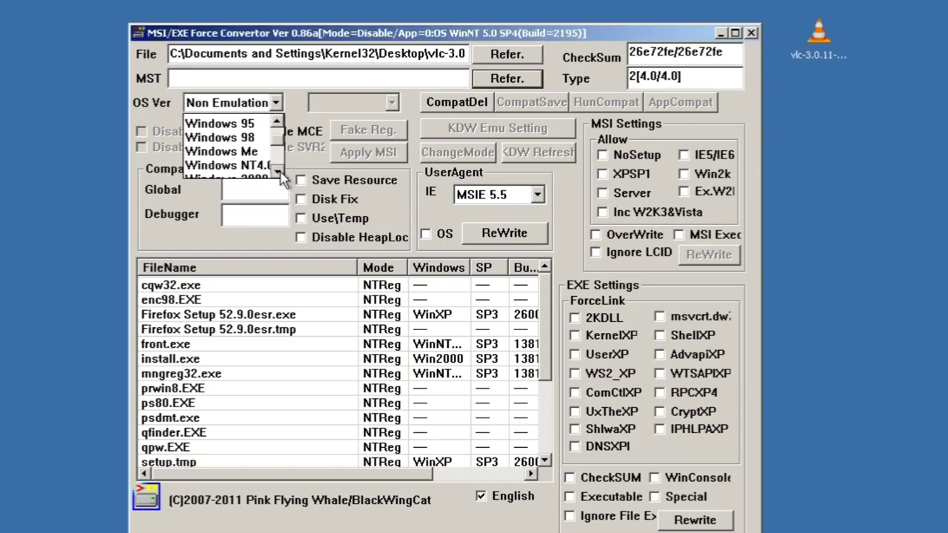
{"action": "scroll", "coordinate": [281, 180], "scroll_direction": "down", "scroll_amount": 3}
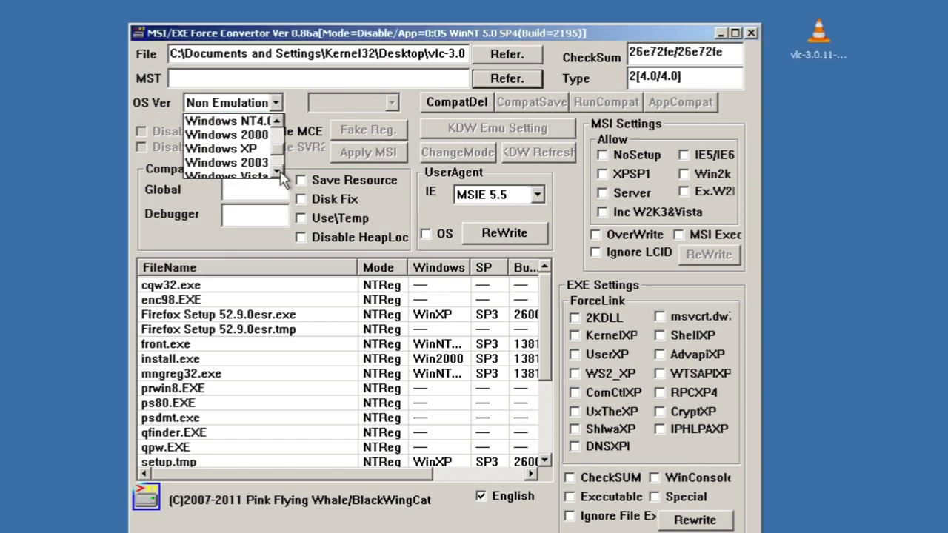
{"action": "left_click", "coordinate": [245, 150]}
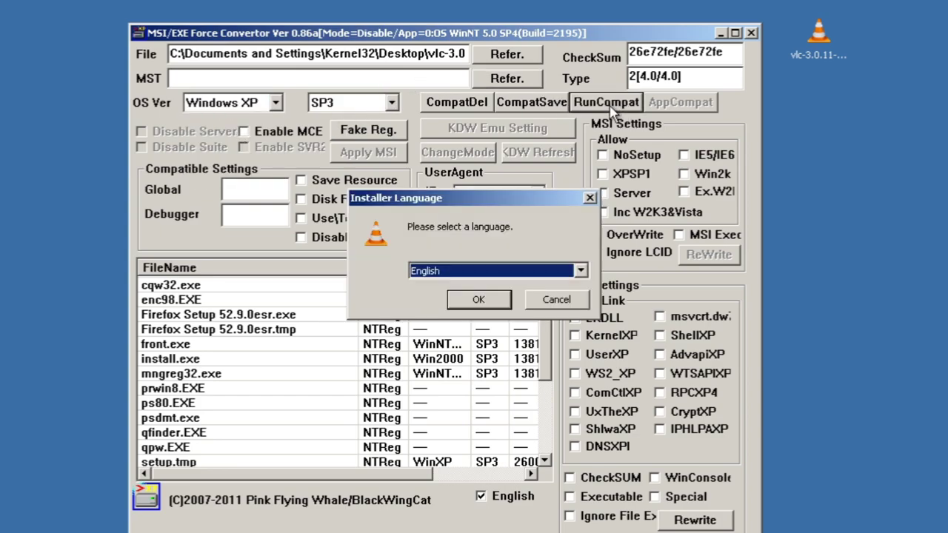
{"action": "left_click", "coordinate": [465, 299]}
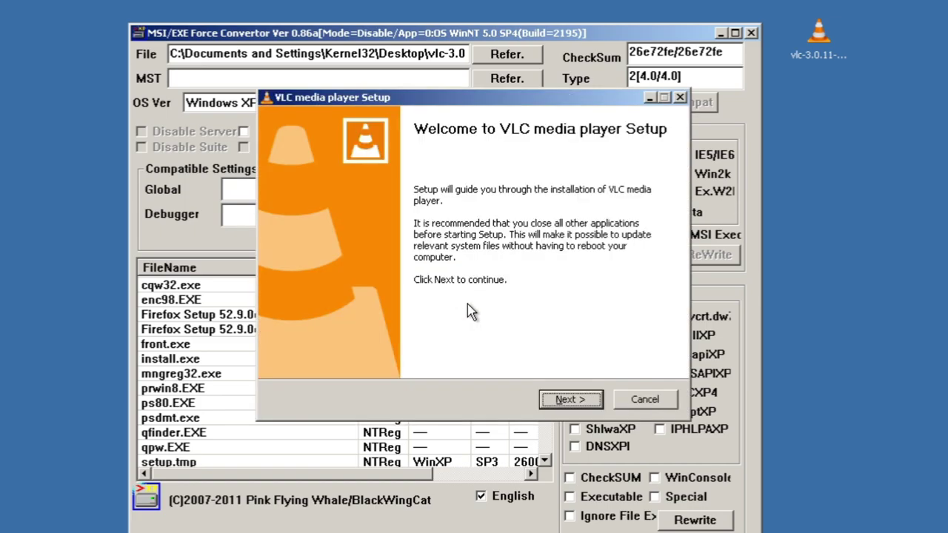